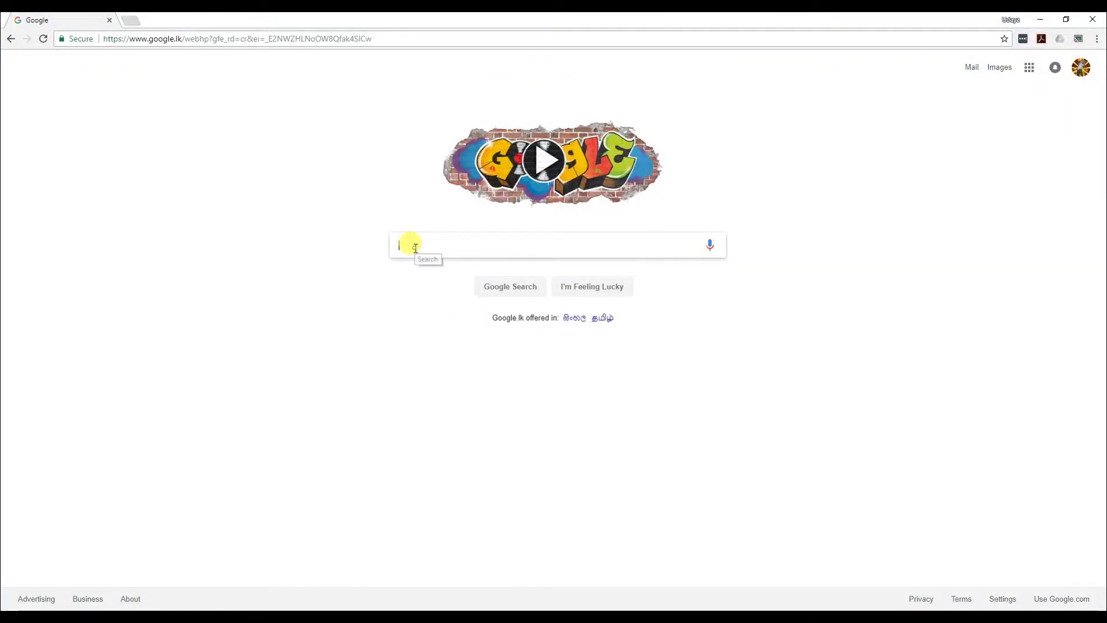
# Step: Search Google for EFW Firewall and open the Endian Firewall Community overview page
pyautogui.write('EF')
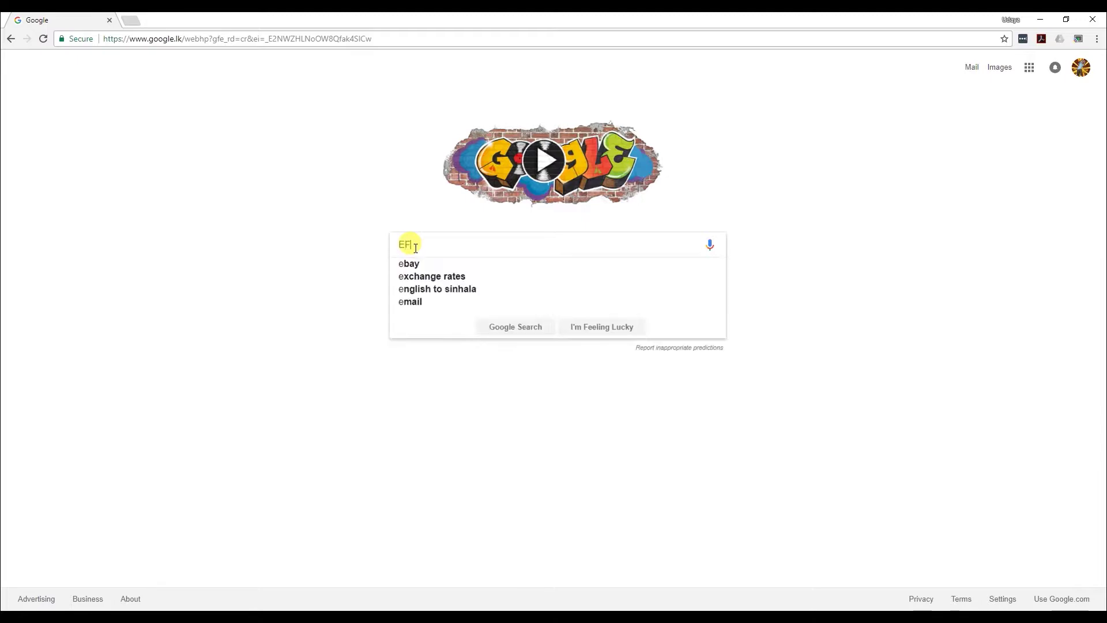
pyautogui.write('W Fir')
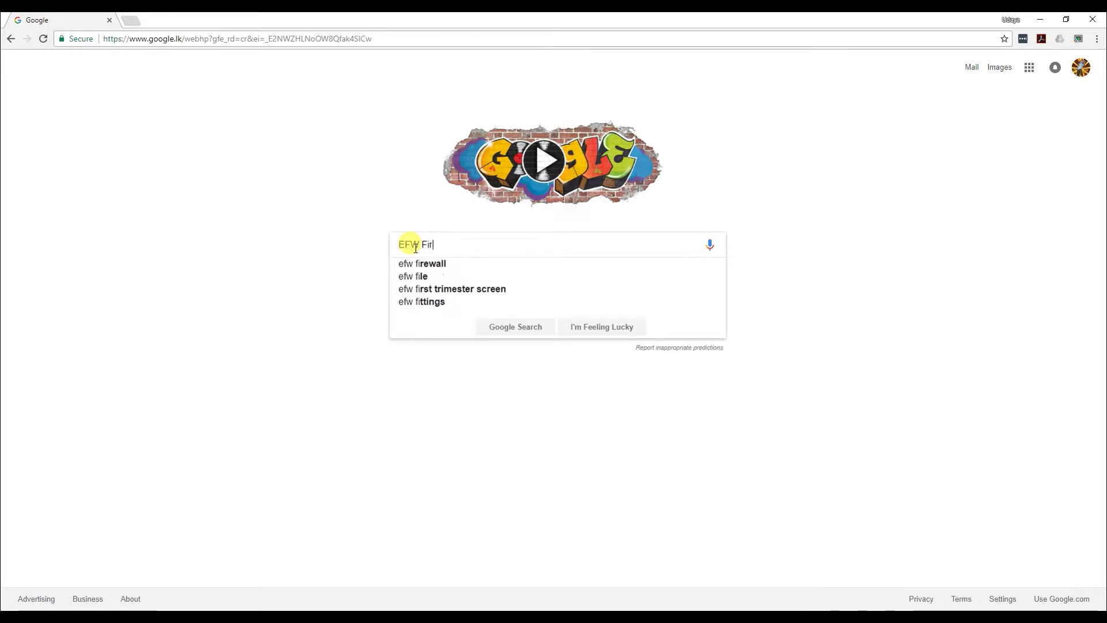
pyautogui.write('ewall')
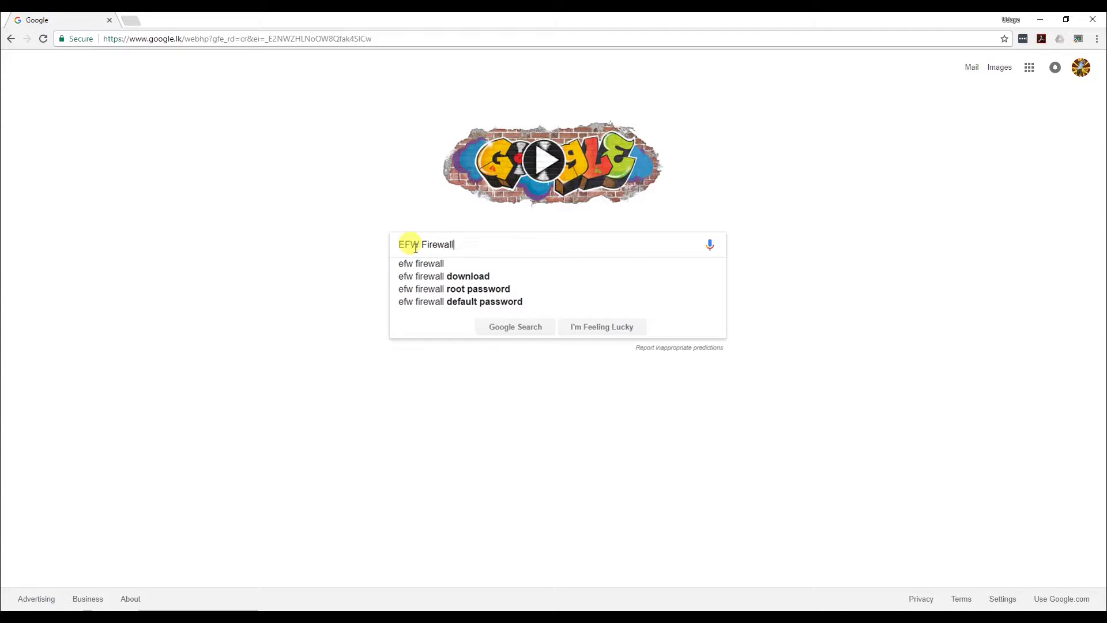
pyautogui.press('Return')
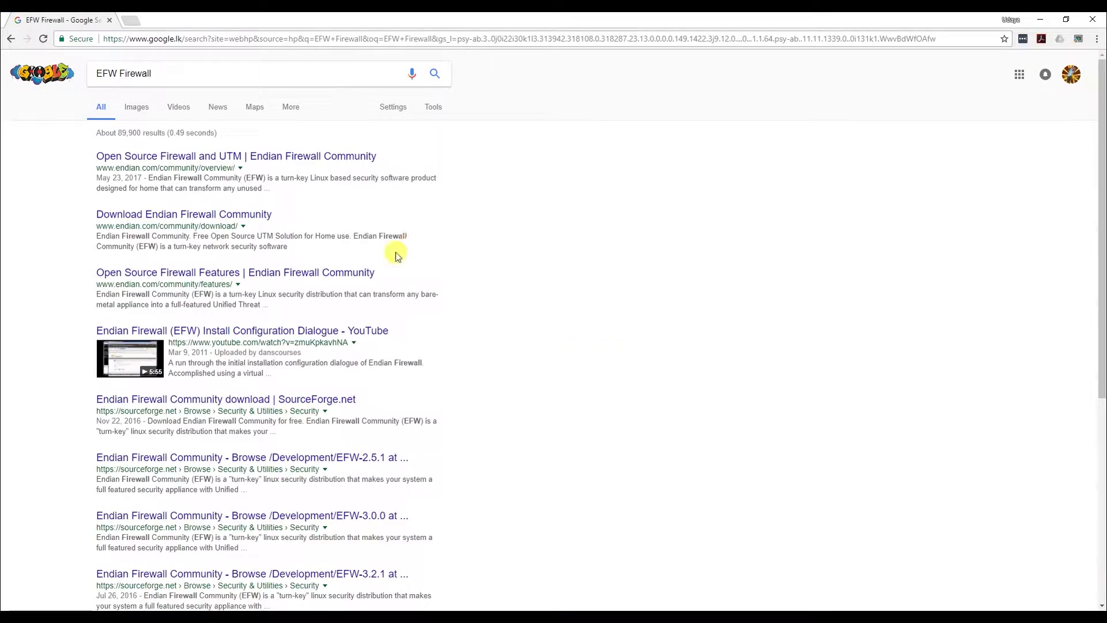
pyautogui.click(220, 163)
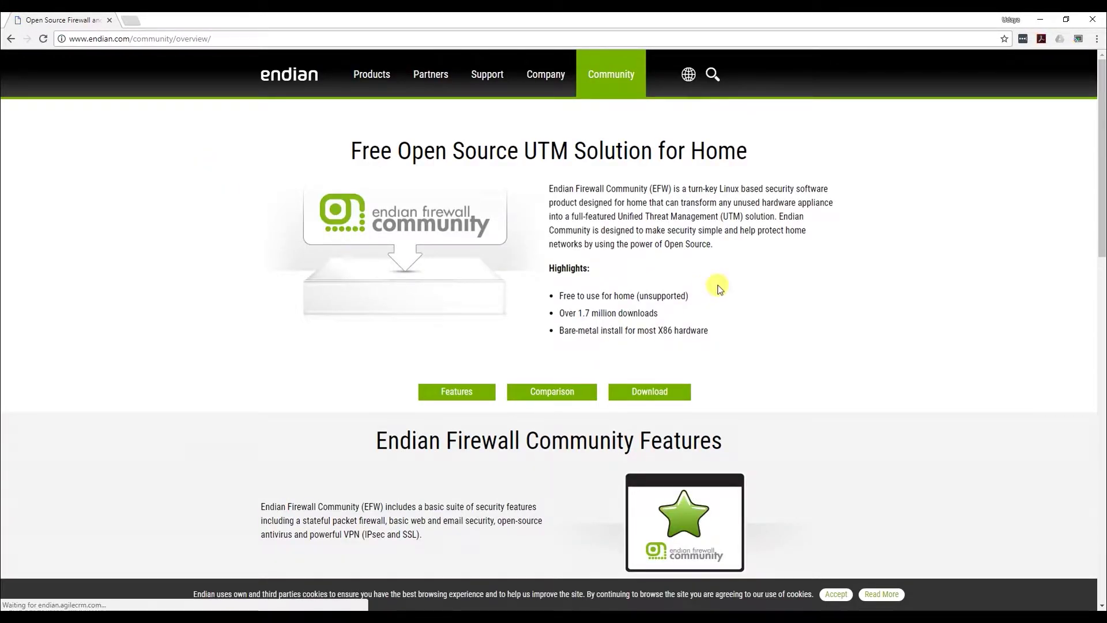
# Step: Go to the free Endian Firewall Community download list and dismiss the overlay asking for a share
pyautogui.moveTo(593, 83)
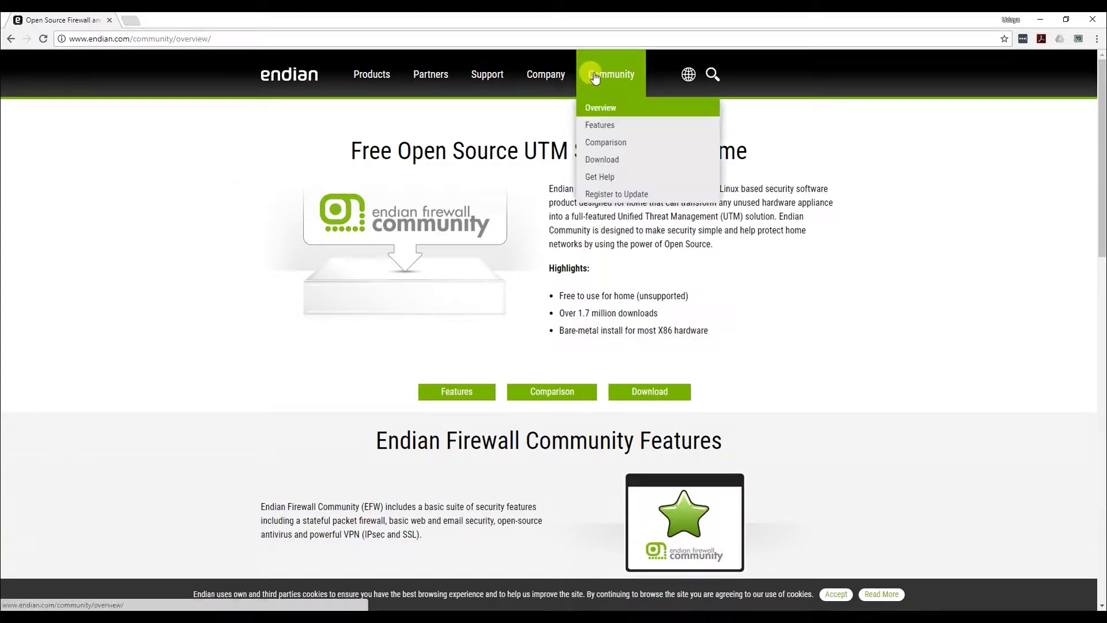
pyautogui.click(618, 166)
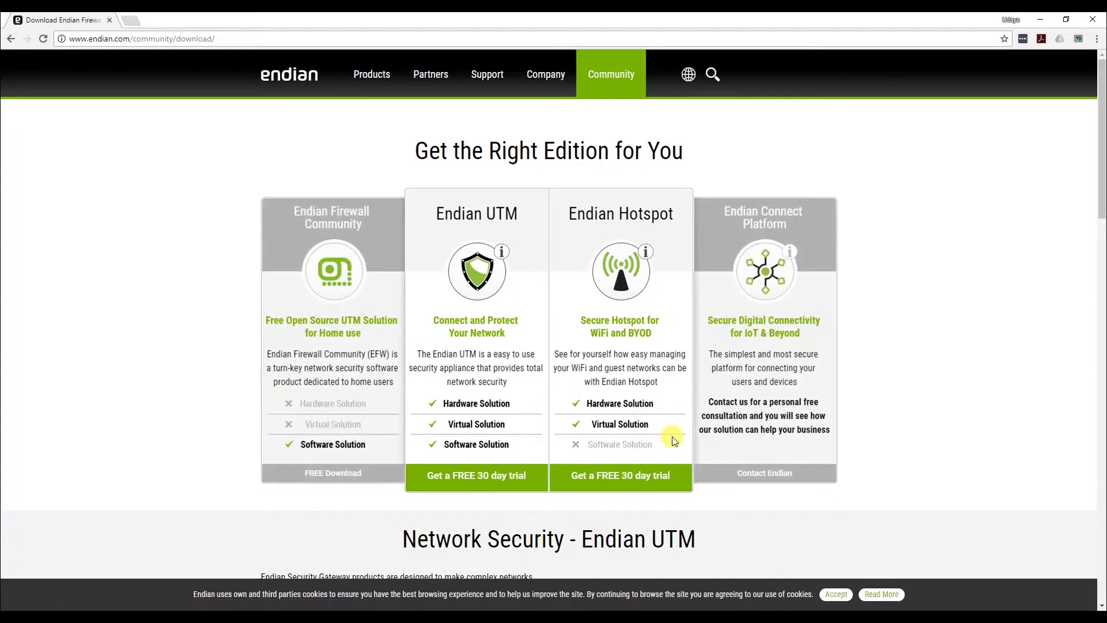
pyautogui.click(335, 474)
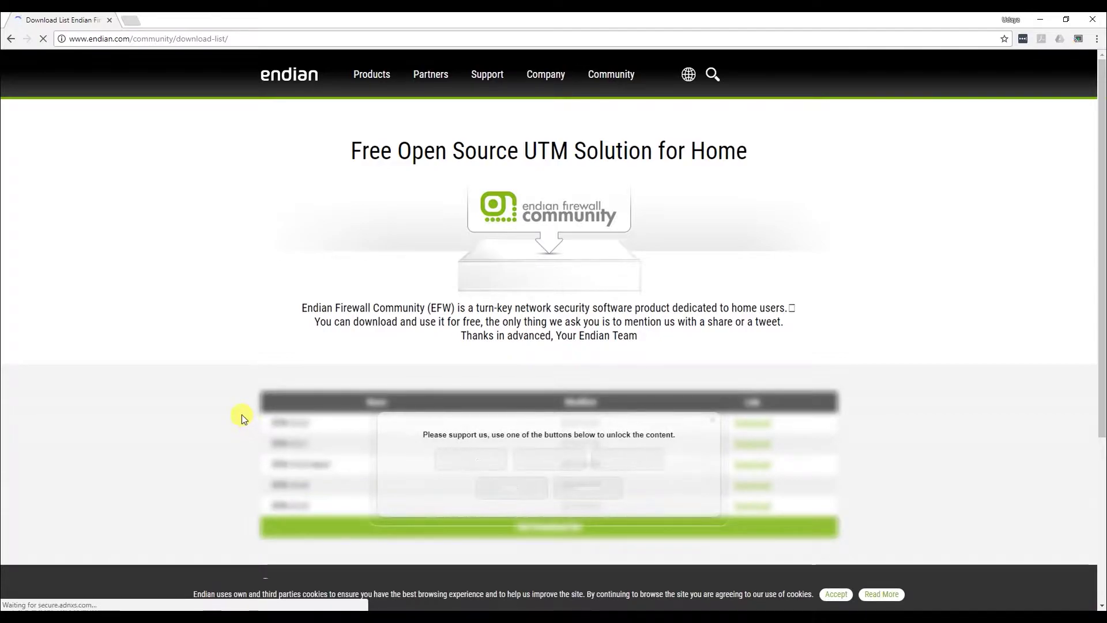
pyautogui.click(712, 421)
# Step: Download the efw_community-x64_3.2.2 software ISO from the EFW-3.2.2 release on SourceForge
pyautogui.scroll(-1, 701, 423)
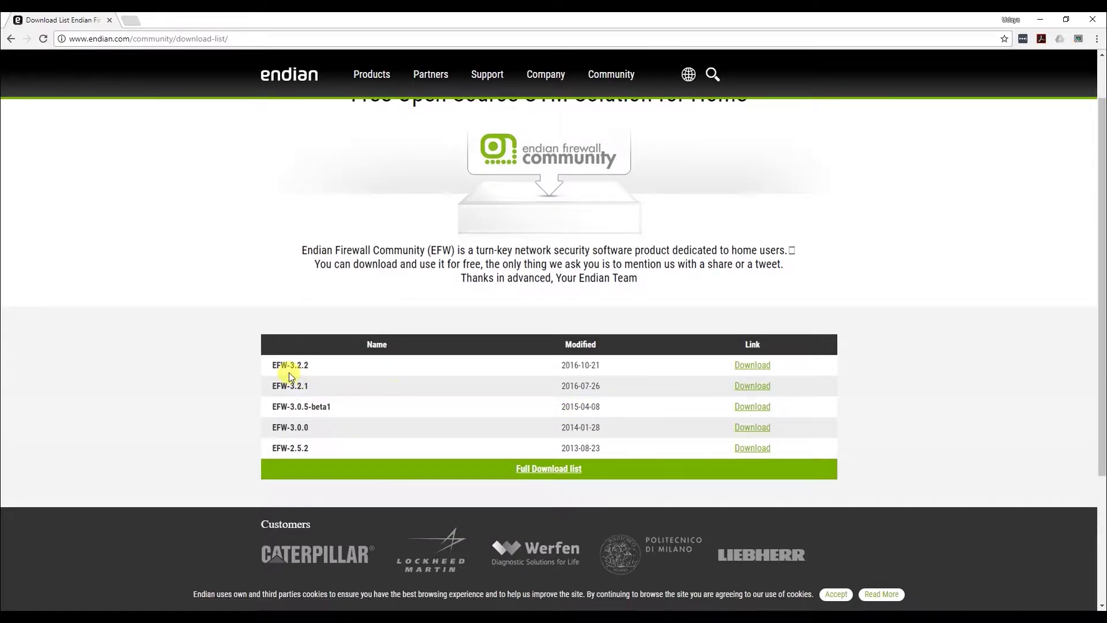
pyautogui.click(750, 369)
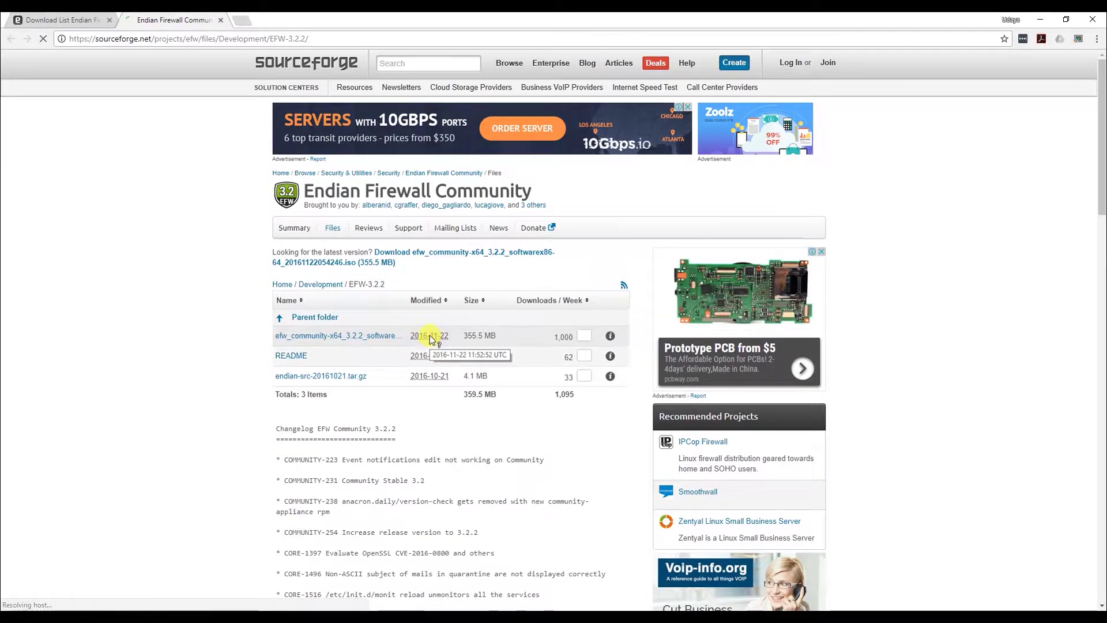
pyautogui.click(367, 339)
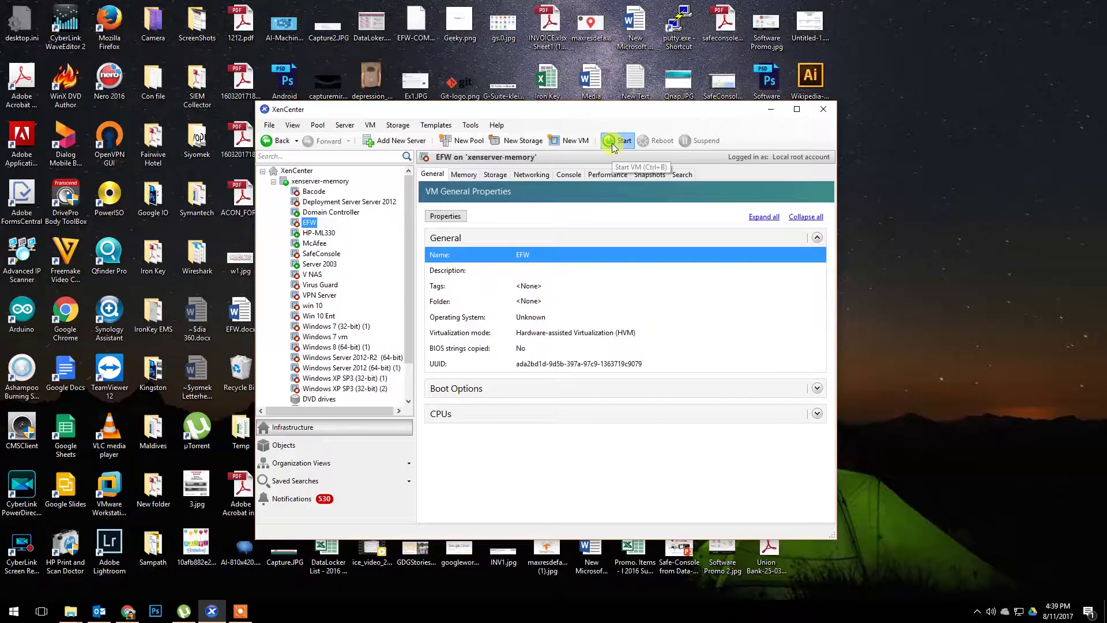
# Step: Switch to XenCenter, start the EFW virtual machine and display its console in full screen
pyautogui.click(613, 145)
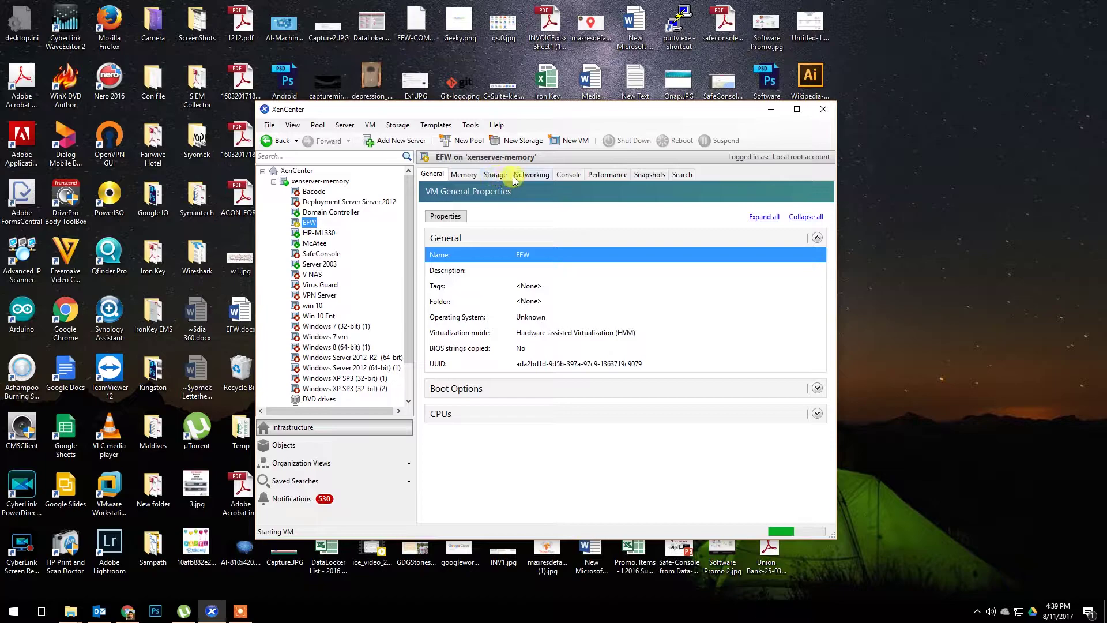
pyautogui.click(567, 174)
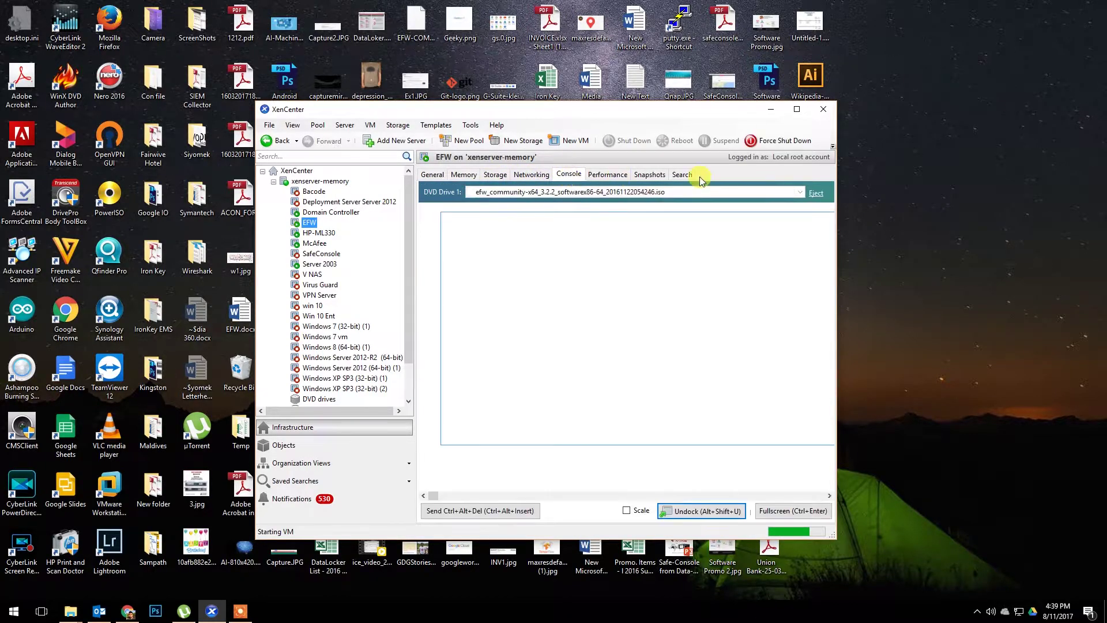
pyautogui.click(790, 510)
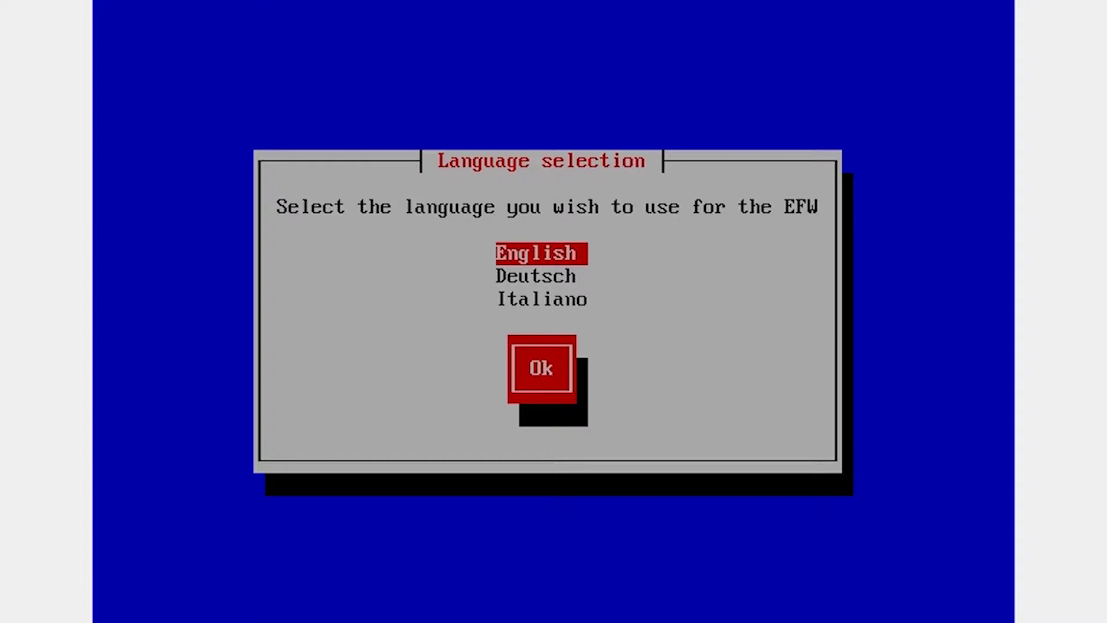
# Step: Choose English as the EFW installer language and accept the welcome screen
pyautogui.press('Return')
pyautogui.press('Tab')
pyautogui.press('Tab')
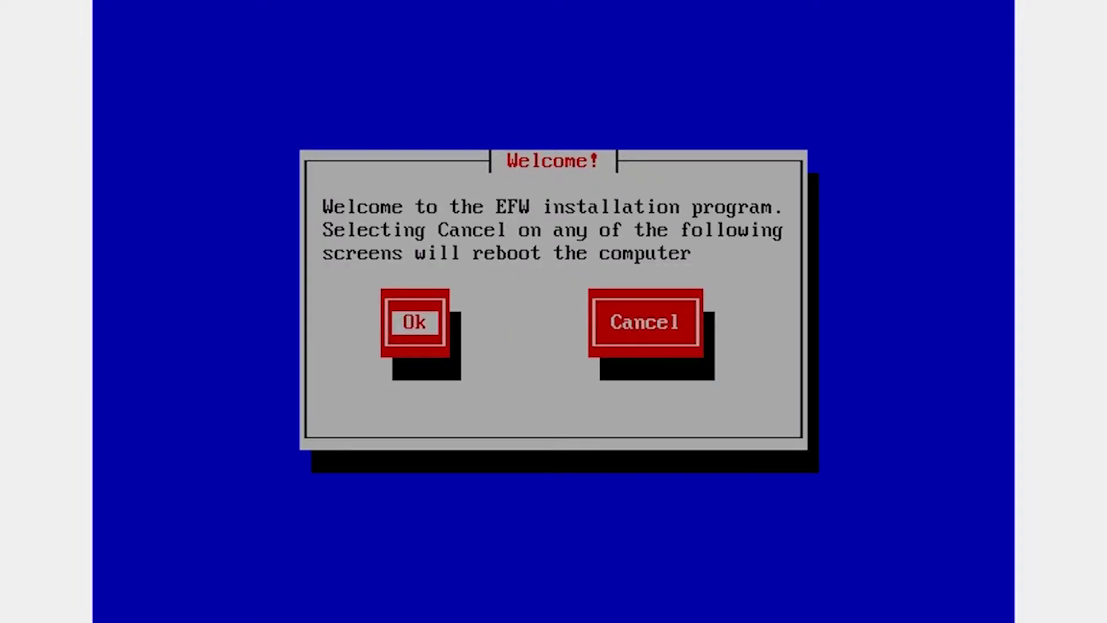
pyautogui.press('Return')
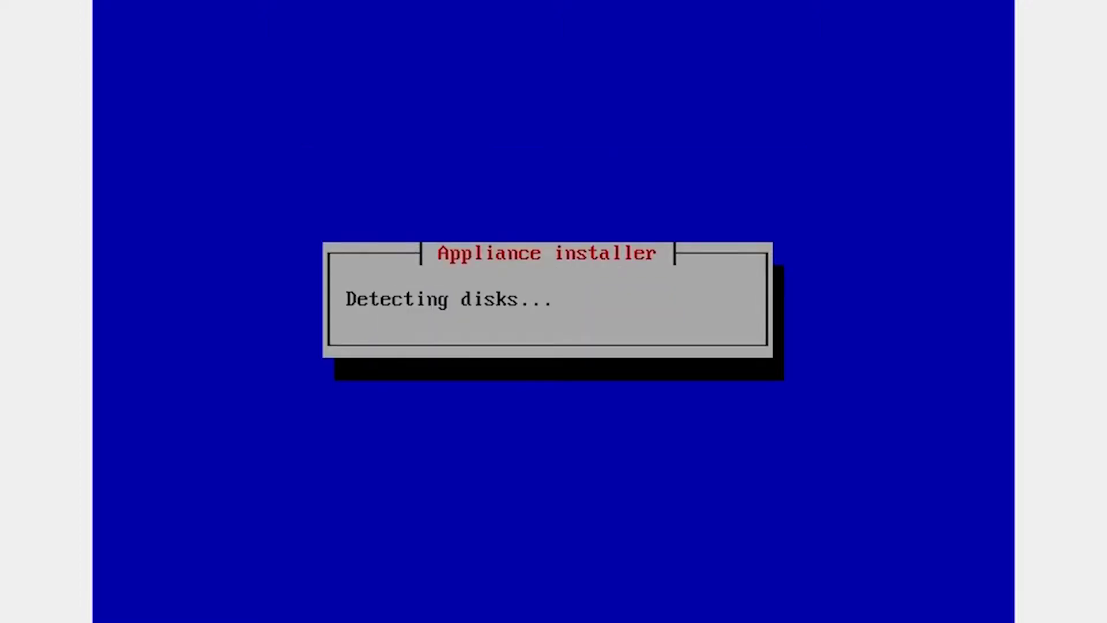
# Step: Confirm preparing the /dev/xvda hard disk for the installation and continue past the serial console option
pyautogui.press('Tab')
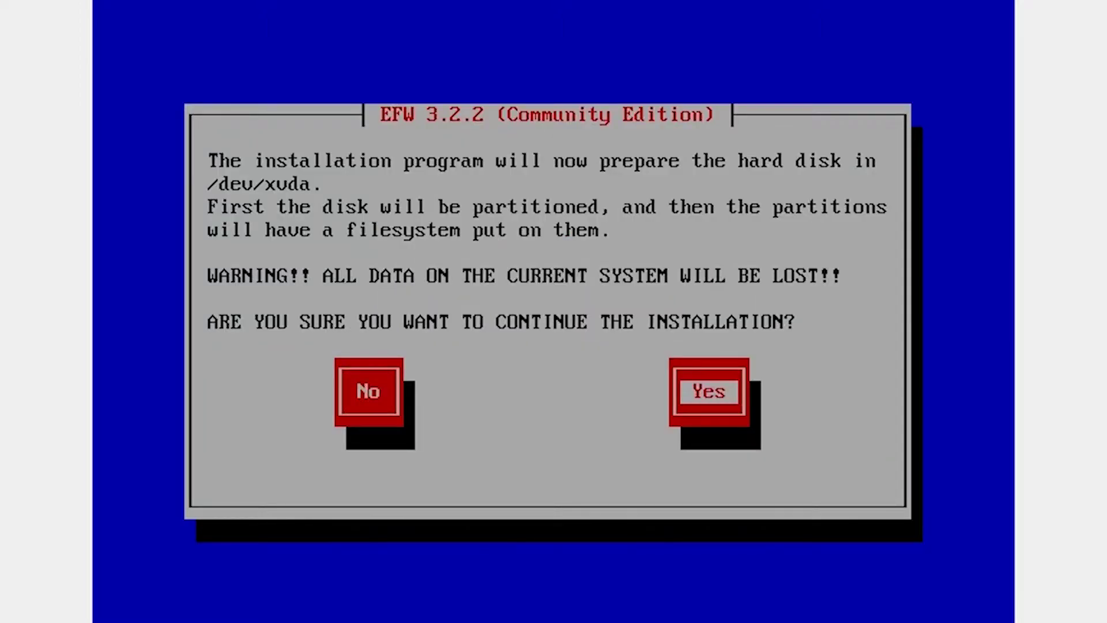
pyautogui.press('Return')
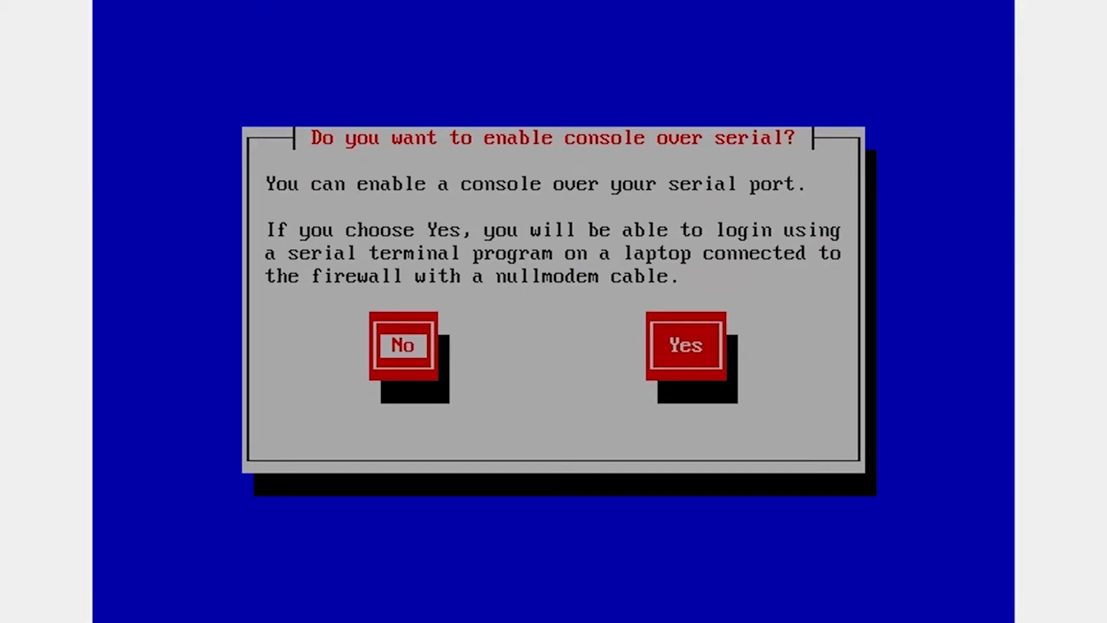
pyautogui.press('Tab')
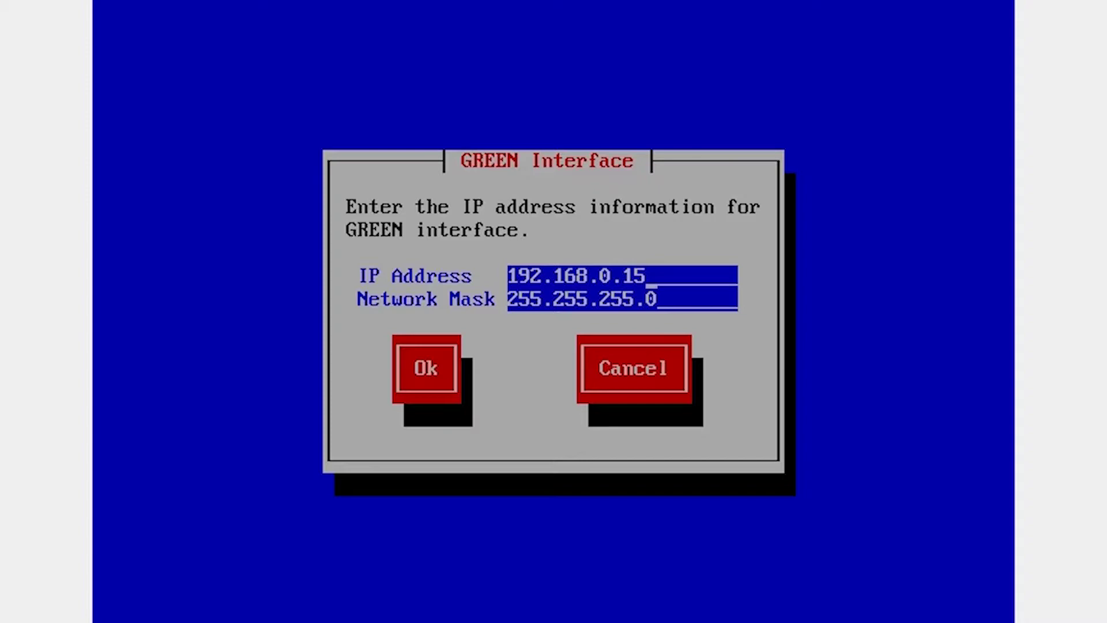
# Step: Set the GREEN interface's IP address to 10.0.0.1
pyautogui.press('BackSpace')
pyautogui.press('BackSpace')
pyautogui.press('BackSpace')
pyautogui.press('BackSpace')
pyautogui.press('BackSpace')
pyautogui.press('BackSpace')
pyautogui.press('BackSpace')
pyautogui.press('BackSpace')
pyautogui.press('BackSpace')
pyautogui.press('BackSpace')
pyautogui.press('BackSpace')
pyautogui.press('BackSpace')
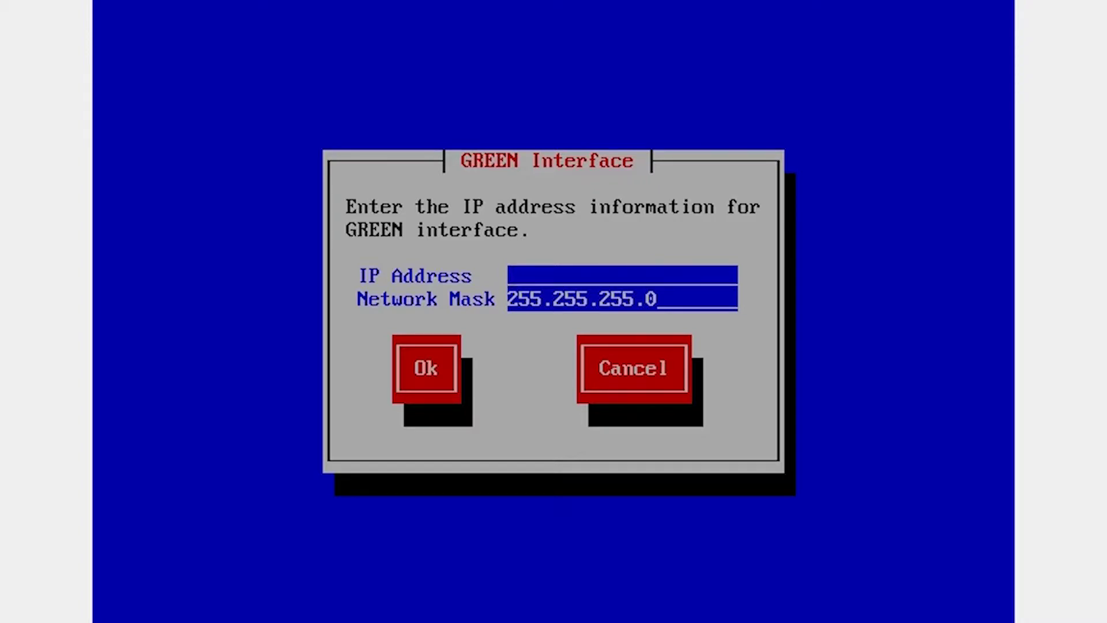
pyautogui.write('10.0.0.1')
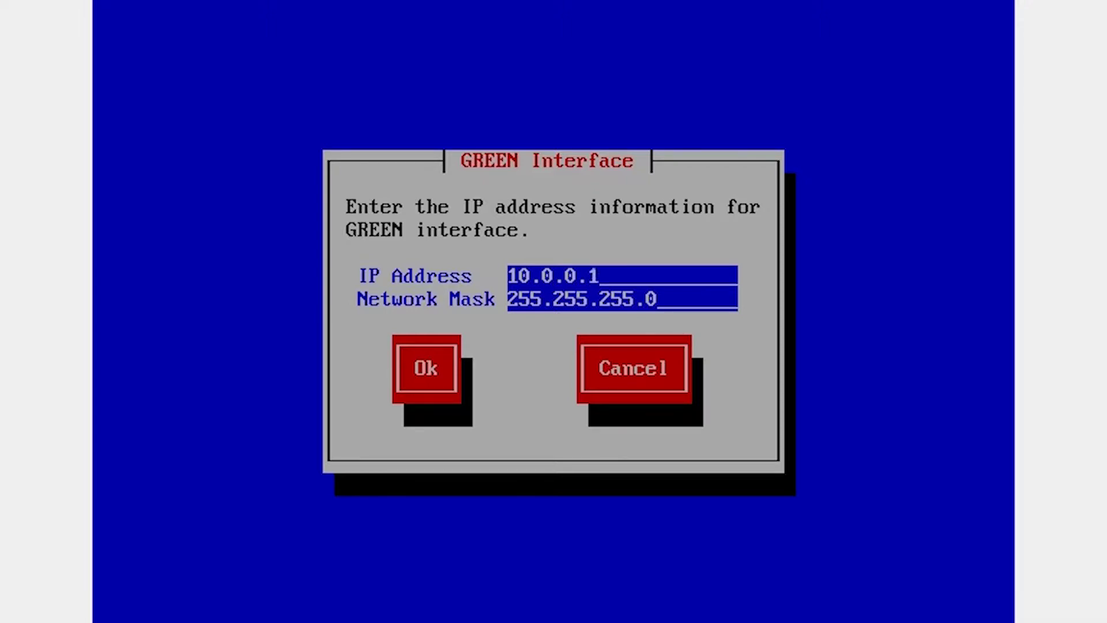
# Step: Set the GREEN interface's network mask to 255.0.0.0 and confirm the settings to finish the installation
pyautogui.press('BackSpace')
pyautogui.press('BackSpace')
pyautogui.press('BackSpace')
pyautogui.press('BackSpace')
pyautogui.press('BackSpace')
pyautogui.press('BackSpace')
pyautogui.press('BackSpace')
pyautogui.press('BackSpace')
pyautogui.press('BackSpace')
pyautogui.write('0.0.0')
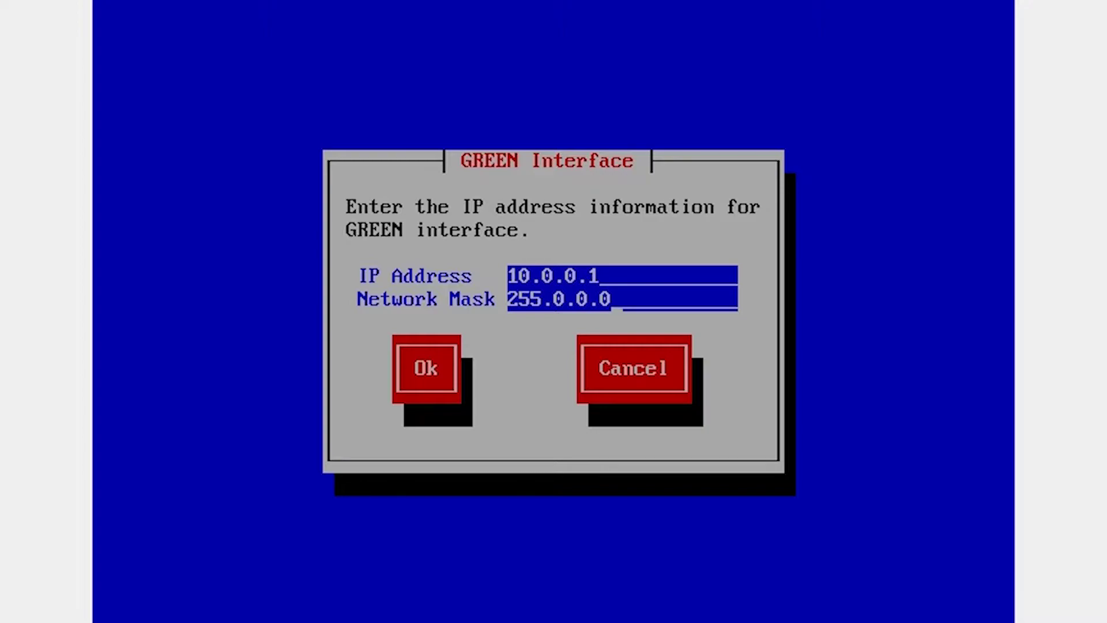
pyautogui.press('Tab')
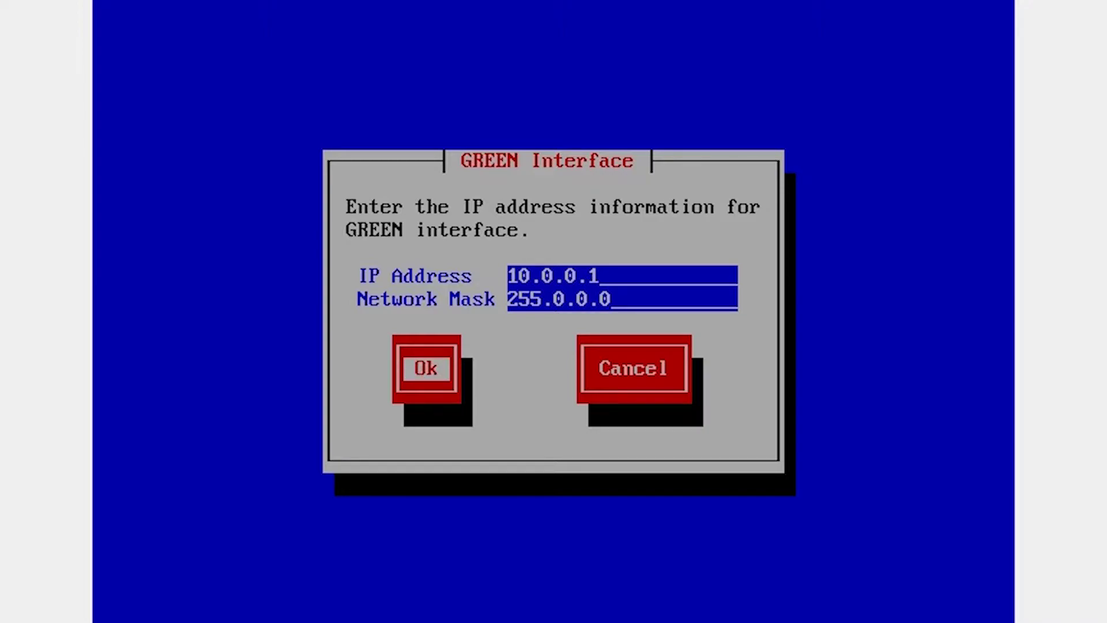
pyautogui.press('Return')
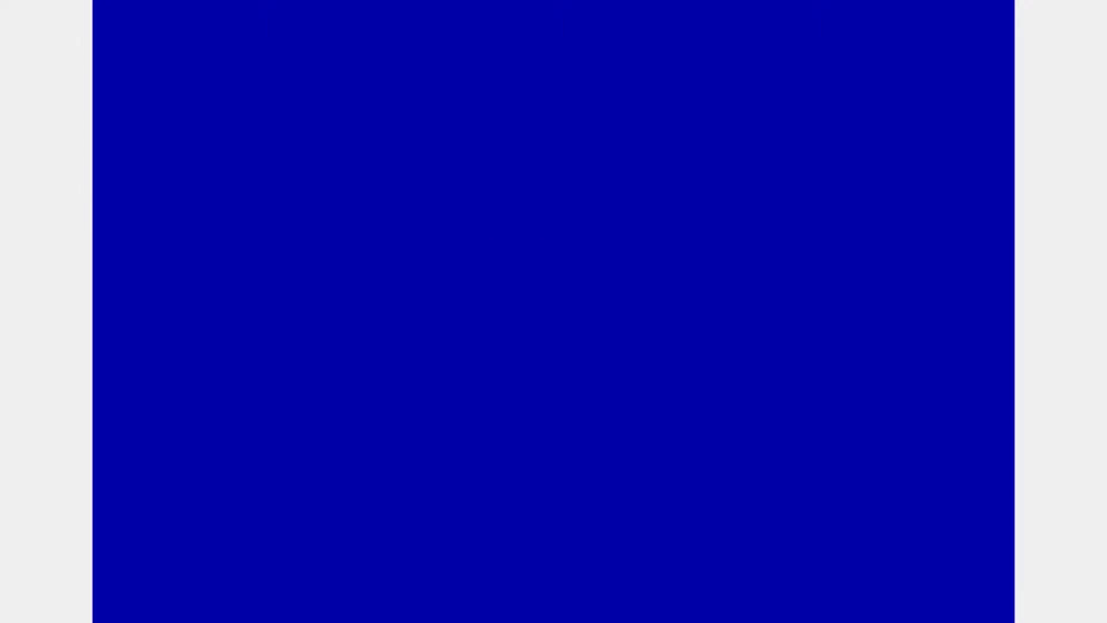
pyautogui.press('Return')
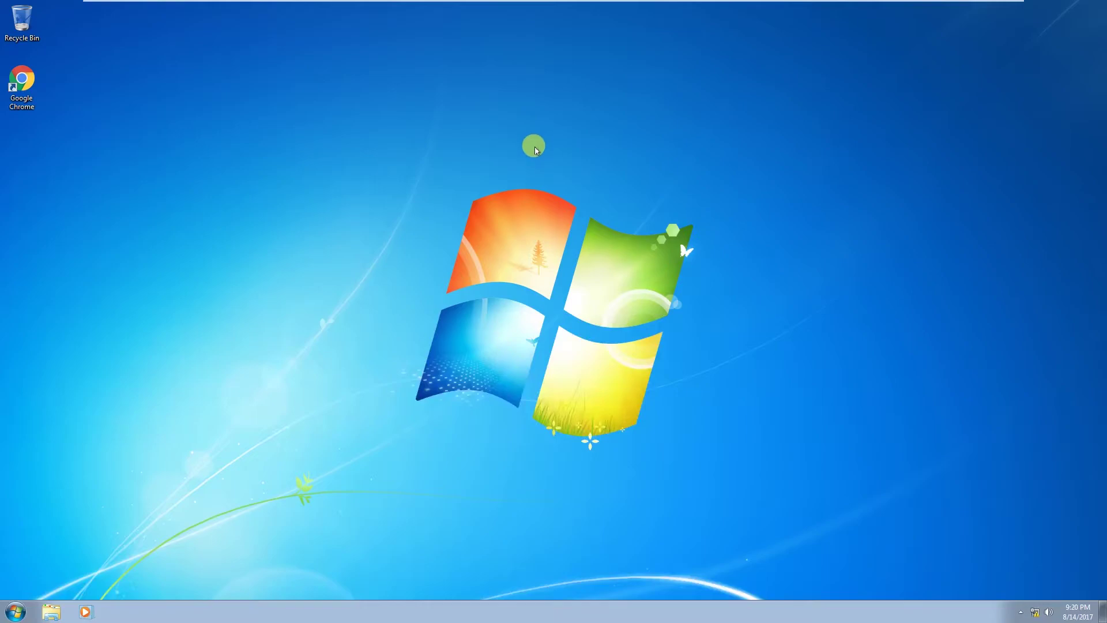
pyautogui.rightClick(470, 162)
pyautogui.click(493, 187)
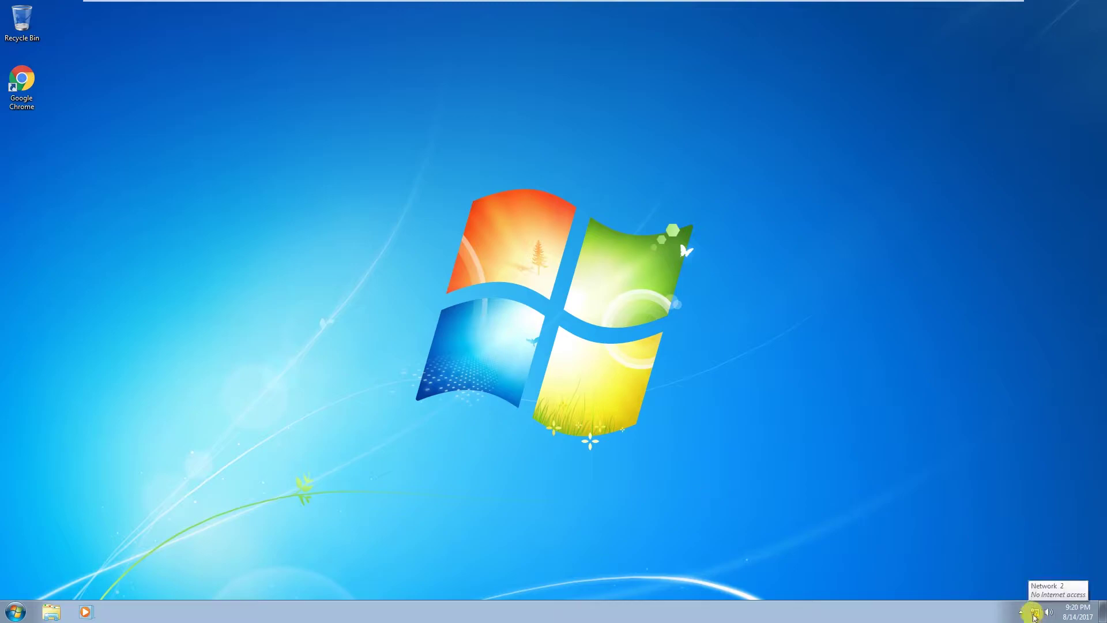
# Step: On the Windows 7 client, open the Internet Protocol Version 4 properties of the Local Area Connection
pyautogui.rightClick(1036, 614)
pyautogui.click(1032, 606)
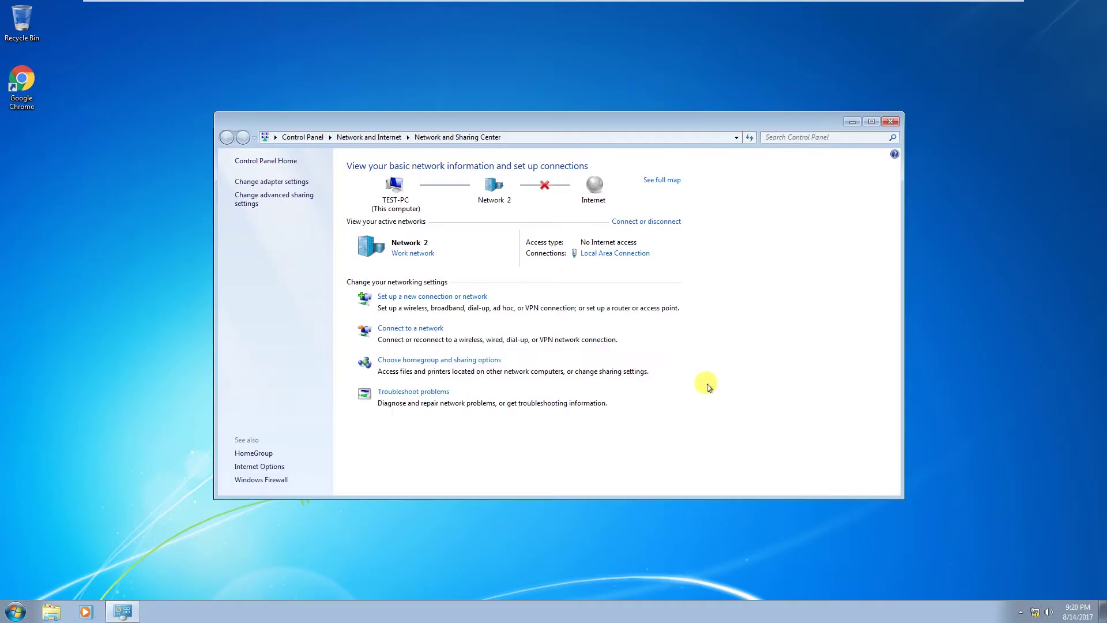
pyautogui.click(606, 256)
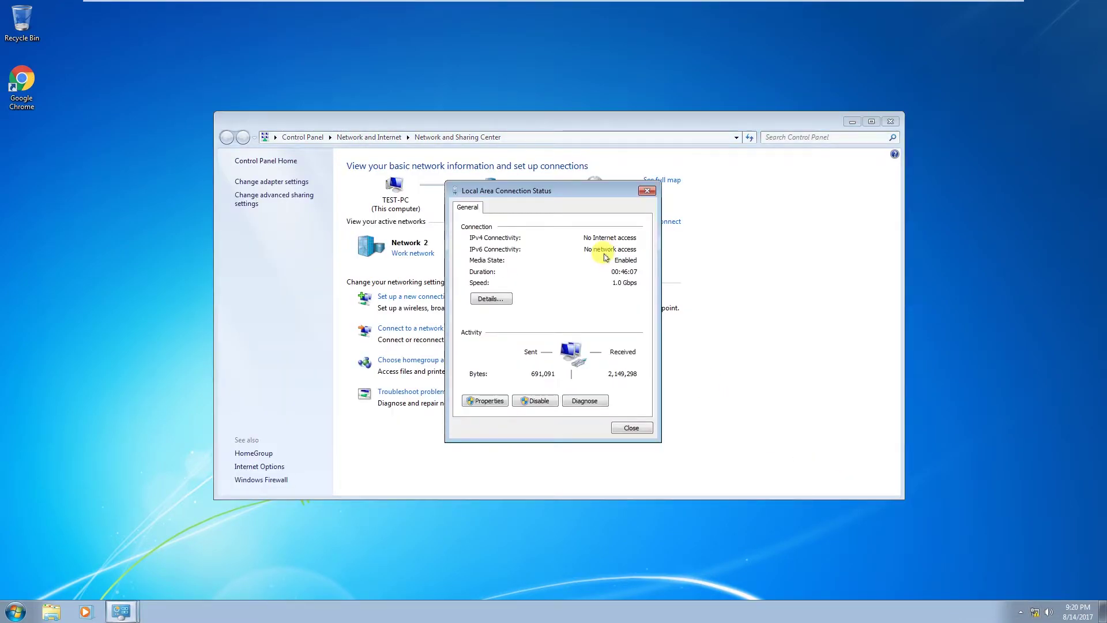
pyautogui.click(493, 398)
pyautogui.doubleClick(568, 331)
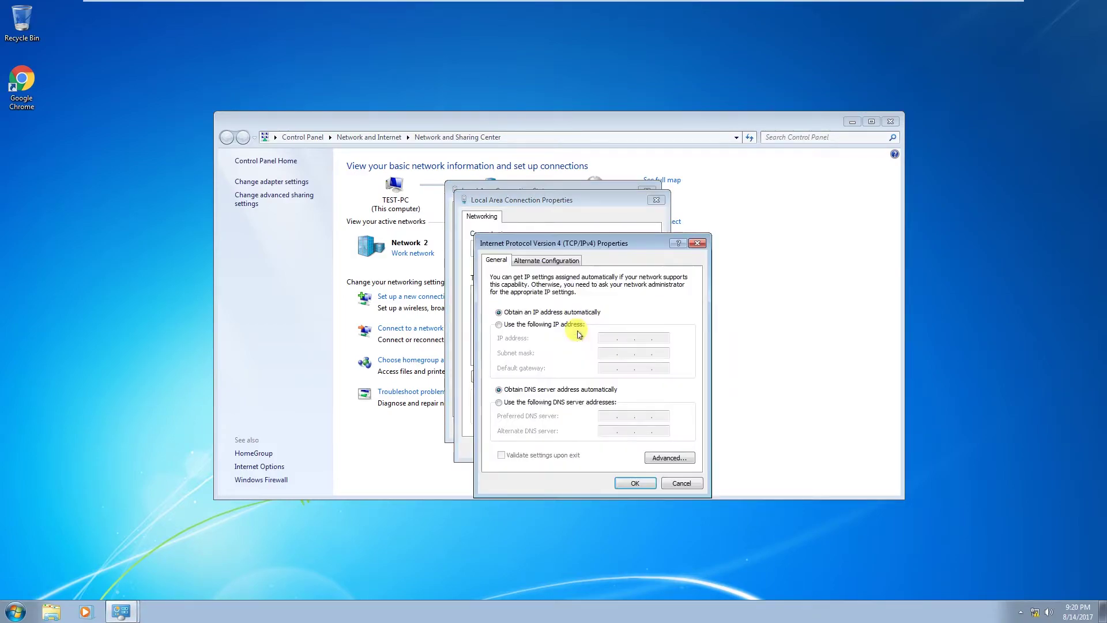
# Step: Assign static IP 10.0.0.5, subnet mask 255.0.0.0, gateway 10.0.0.1 and DNS servers 8.8.8.8 and 8.8.4.4, and dismiss the network windows
pyautogui.click(545, 324)
pyautogui.click(605, 337)
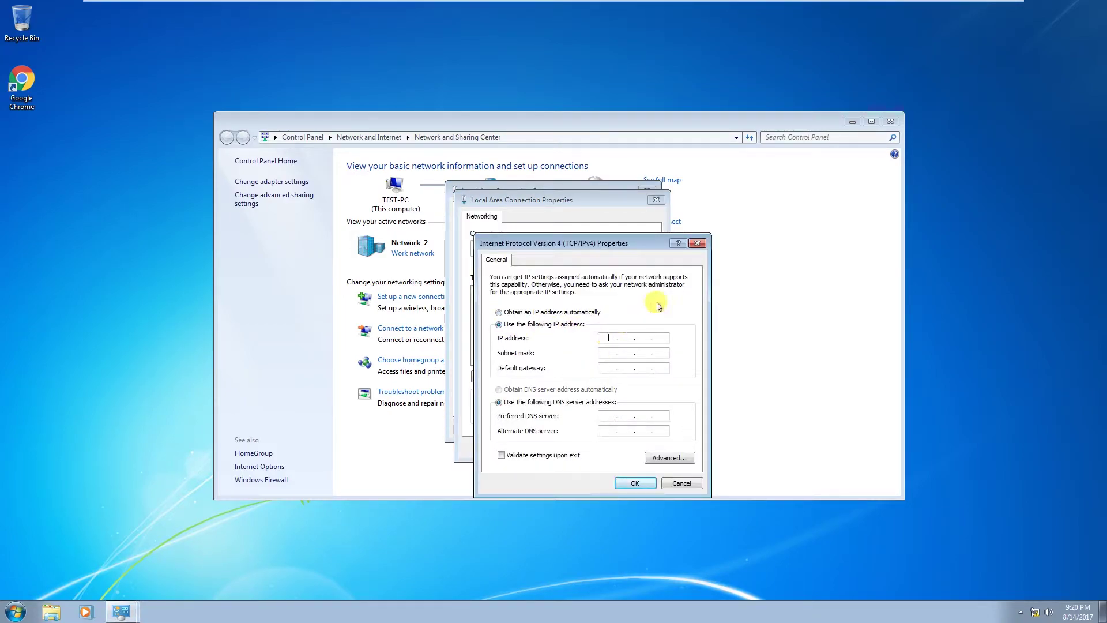
pyautogui.write('10.0.0.')
pyautogui.press('Tab')
pyautogui.press('Tab')
pyautogui.write('10')
pyautogui.press('Tab')
pyautogui.press('Tab')
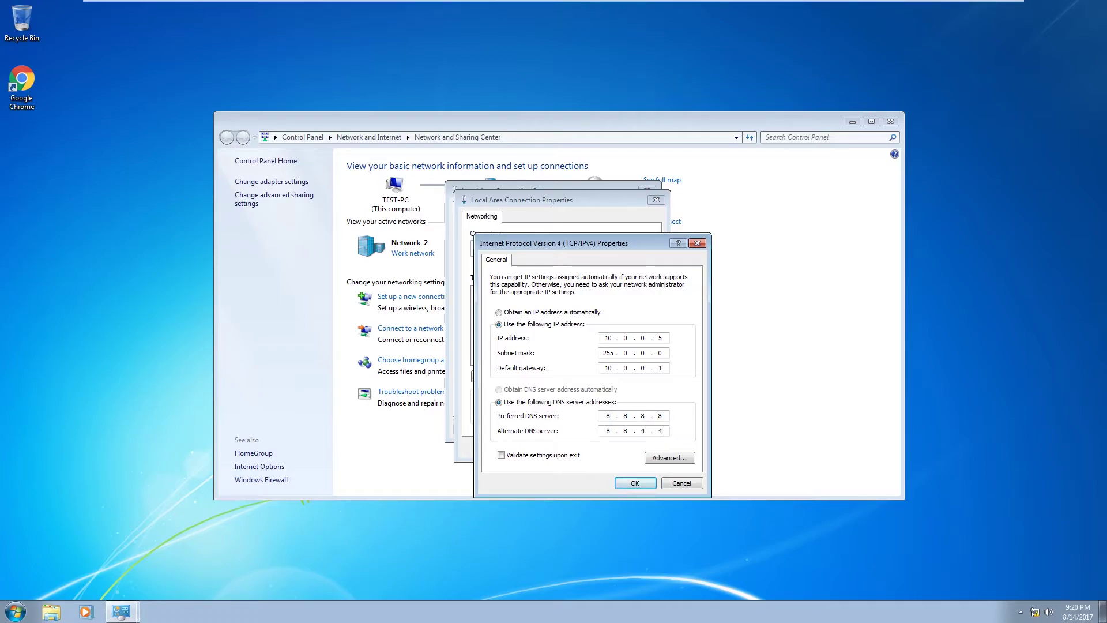
pyautogui.click(634, 484)
pyautogui.click(594, 449)
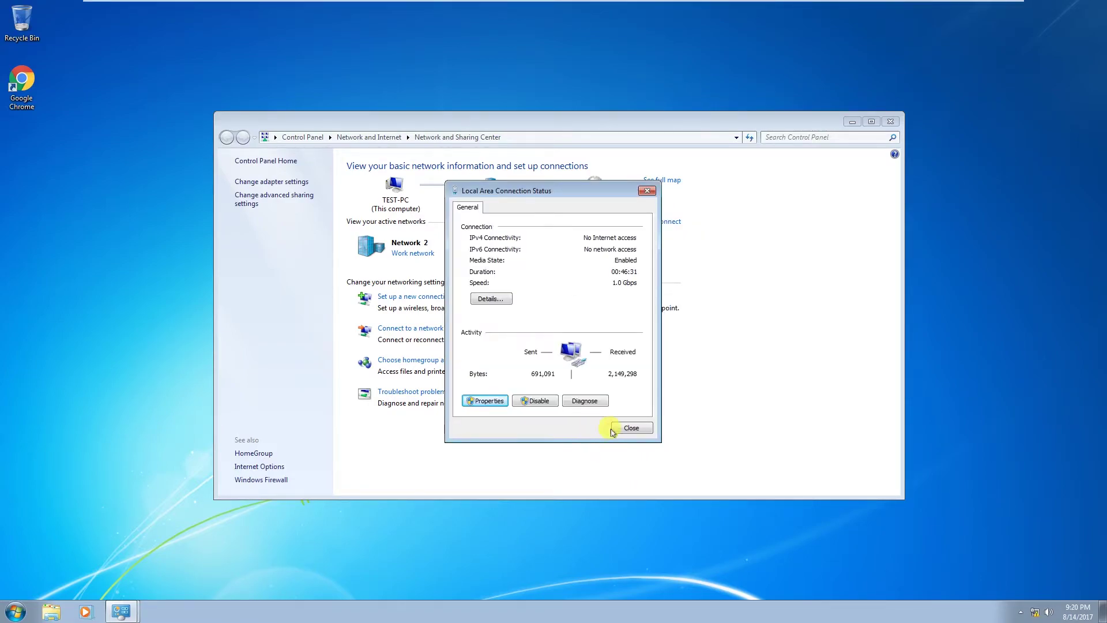
pyautogui.click(613, 432)
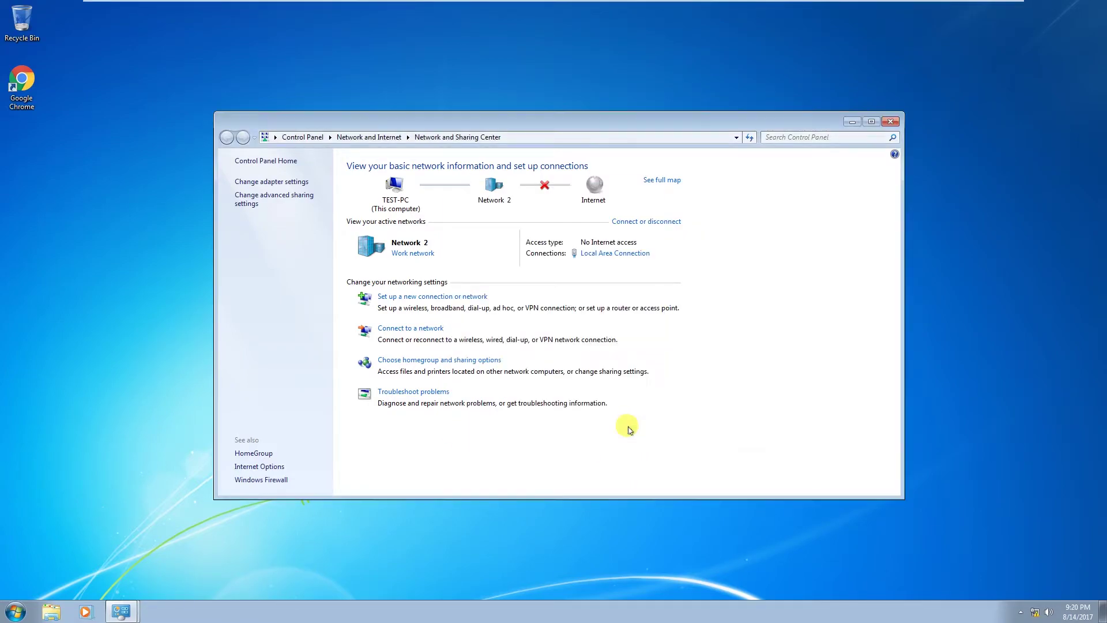
pyautogui.click(850, 123)
# Step: Ping 10.0.0.1 from a Command Prompt to test the connection to the firewall, and close the prompt
pyautogui.click(15, 610)
pyautogui.click(66, 576)
pyautogui.write('run')
pyautogui.press('Return')
pyautogui.press('Return')
pyautogui.write('ping 10.0.0.1')
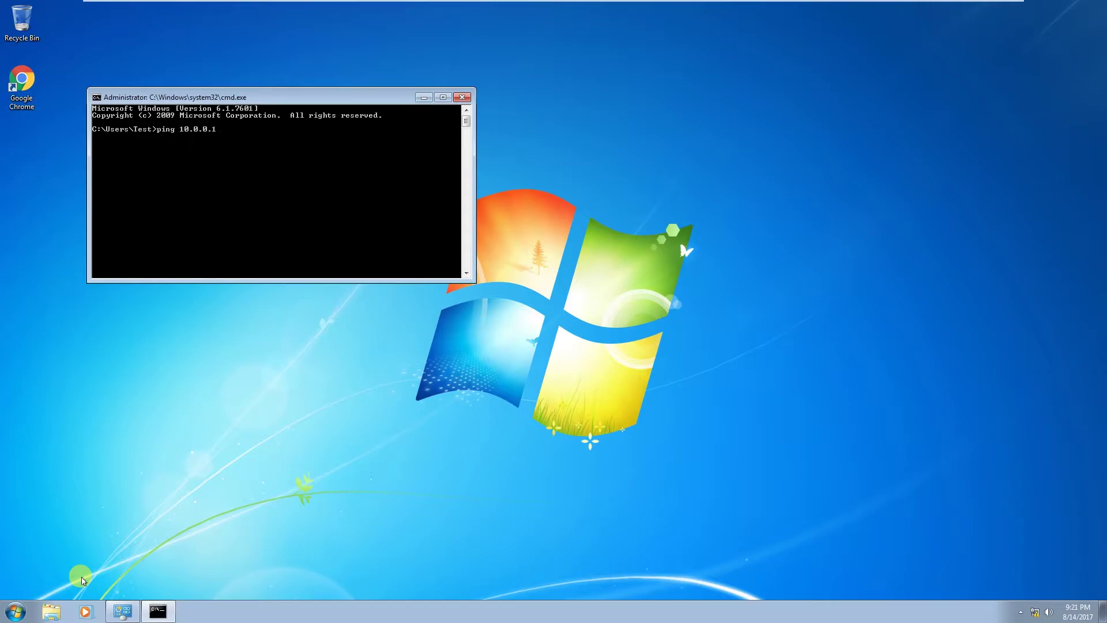
pyautogui.press('Return')
pyautogui.click(462, 97)
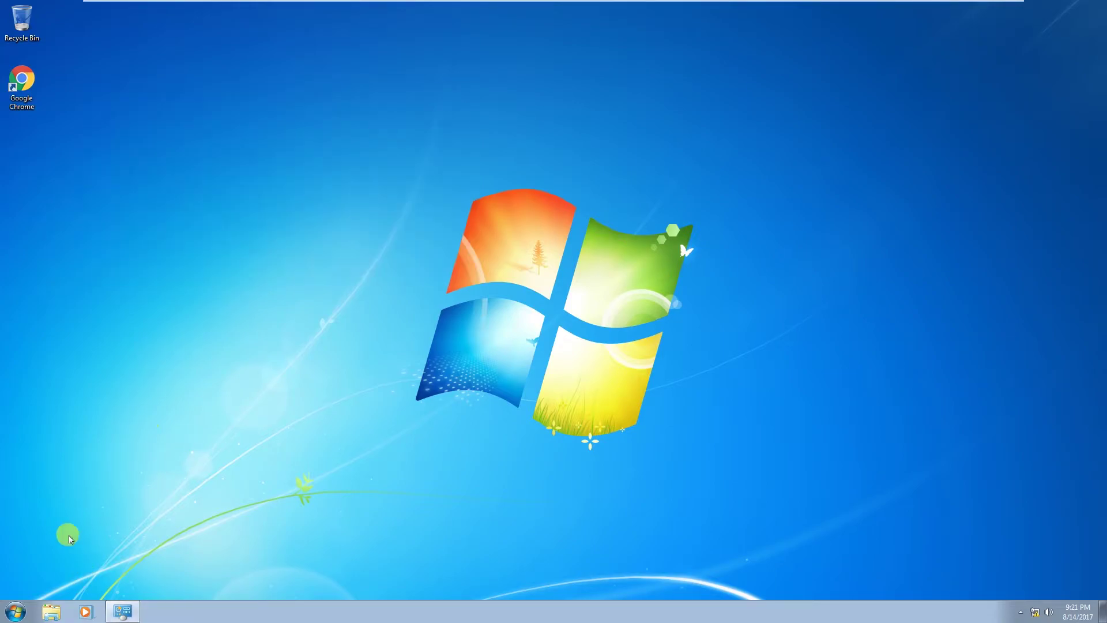
# Step: Open the firewall's web interface at 10.0.0.1 in Google Chrome, proceeding past the certificate warning
pyautogui.click(423, 225)
pyautogui.click(323, 23)
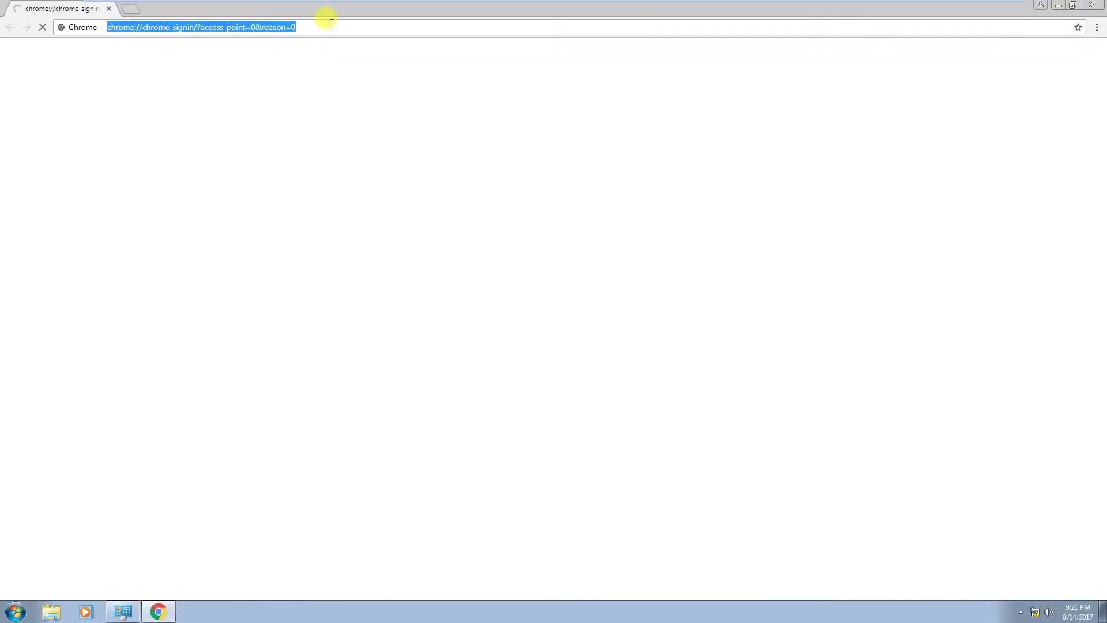
pyautogui.write('10.0.0.1')
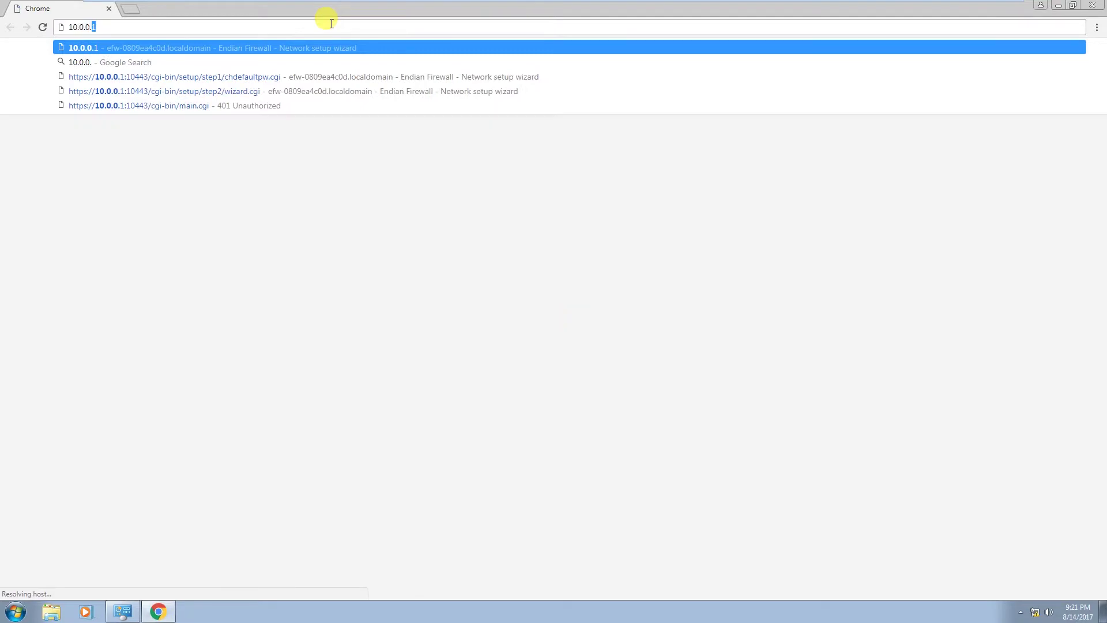
pyautogui.press('Return')
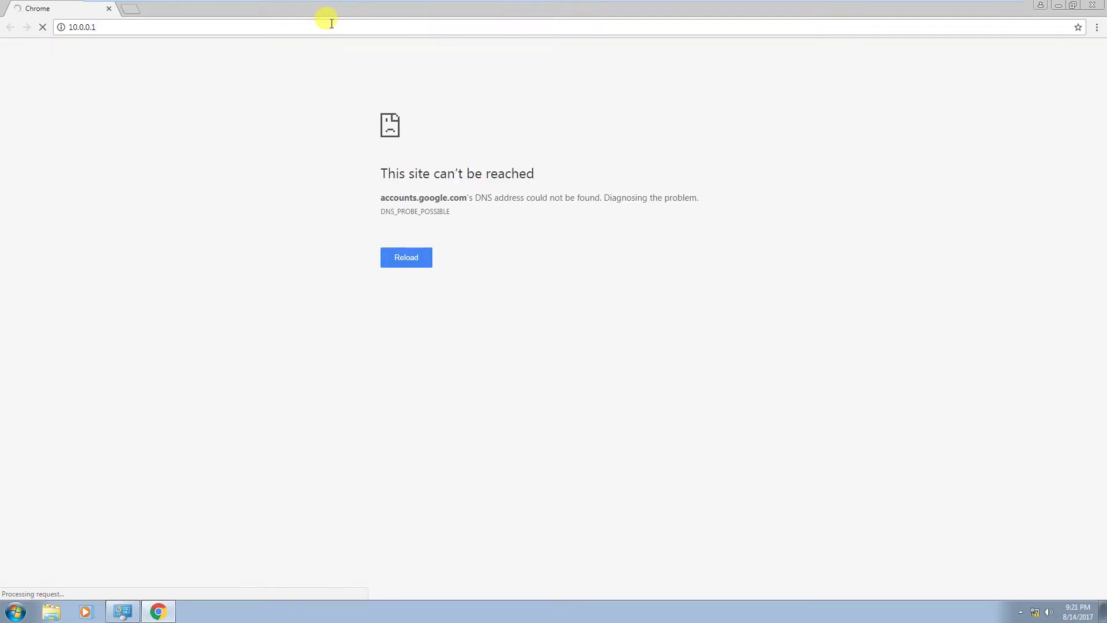
pyautogui.click(400, 319)
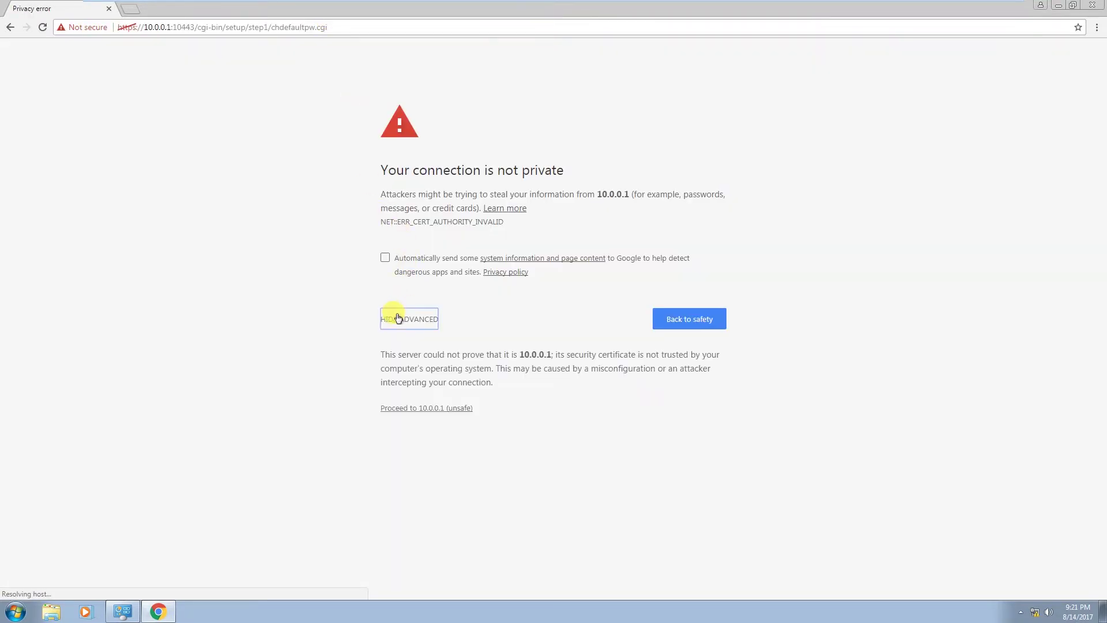
pyautogui.click(425, 409)
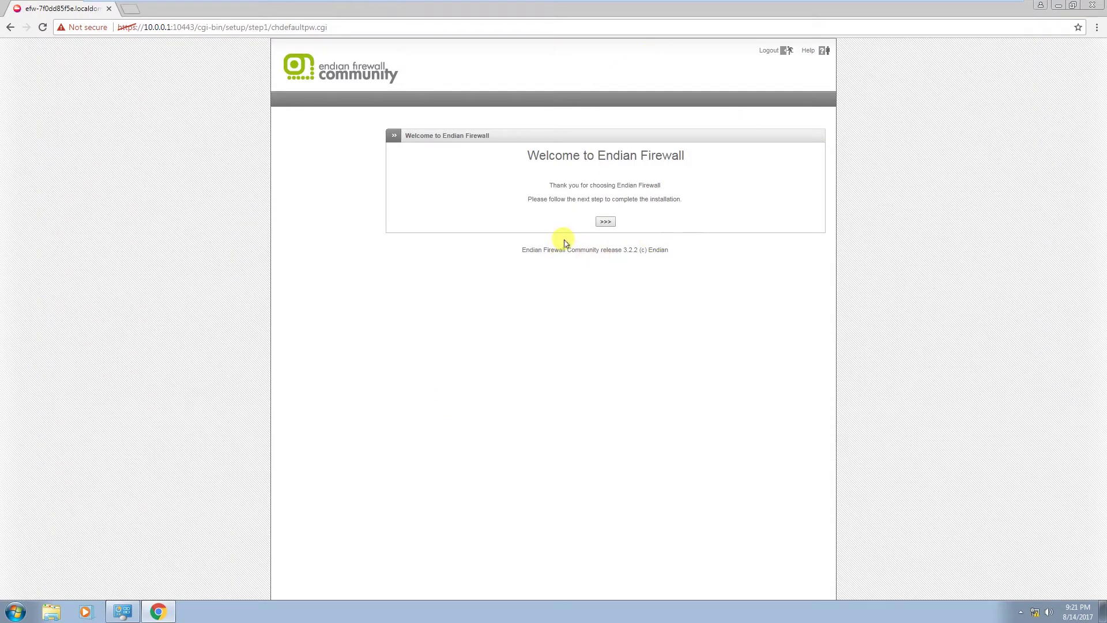
# Step: Start the setup wizard with English as language and Europe/Rome as timezone, and accept the licence agreement
pyautogui.click(604, 225)
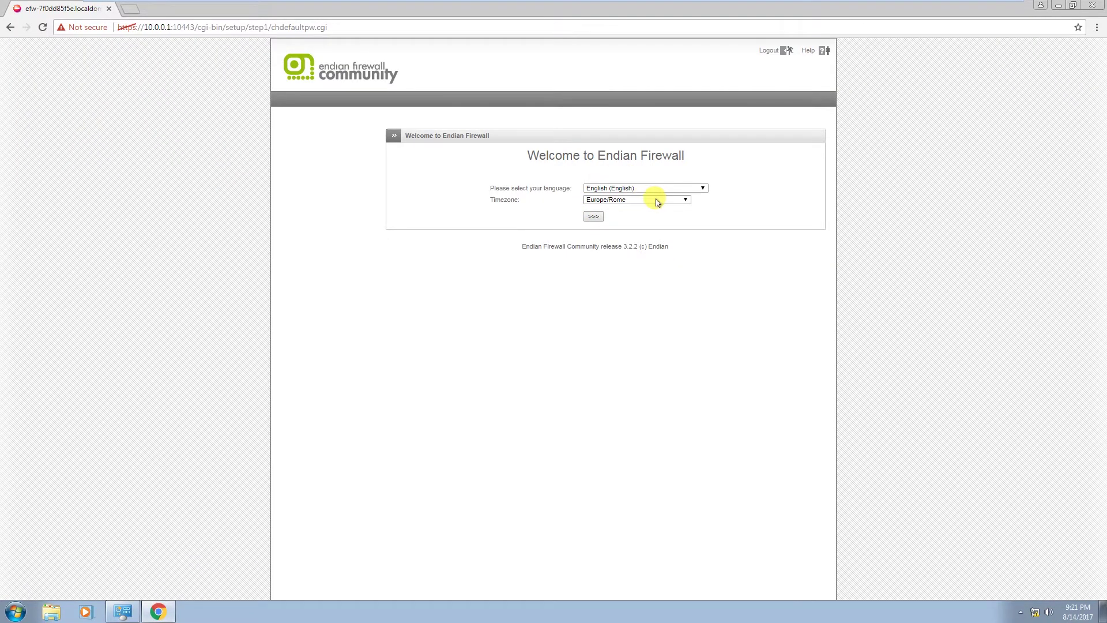
pyautogui.click(594, 219)
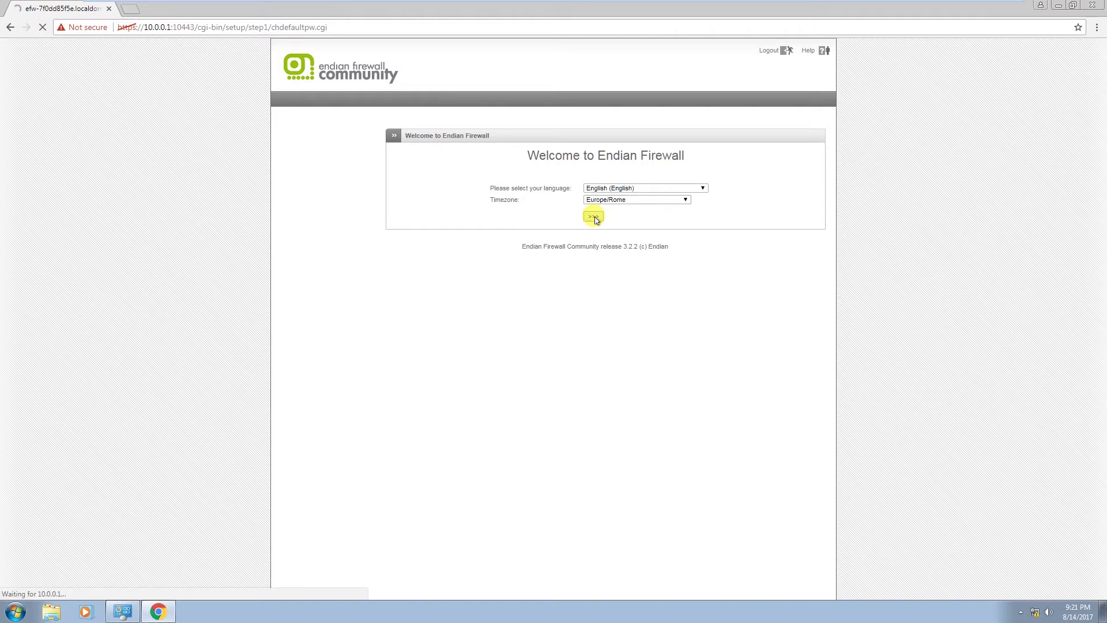
pyautogui.click(580, 356)
pyautogui.click(606, 391)
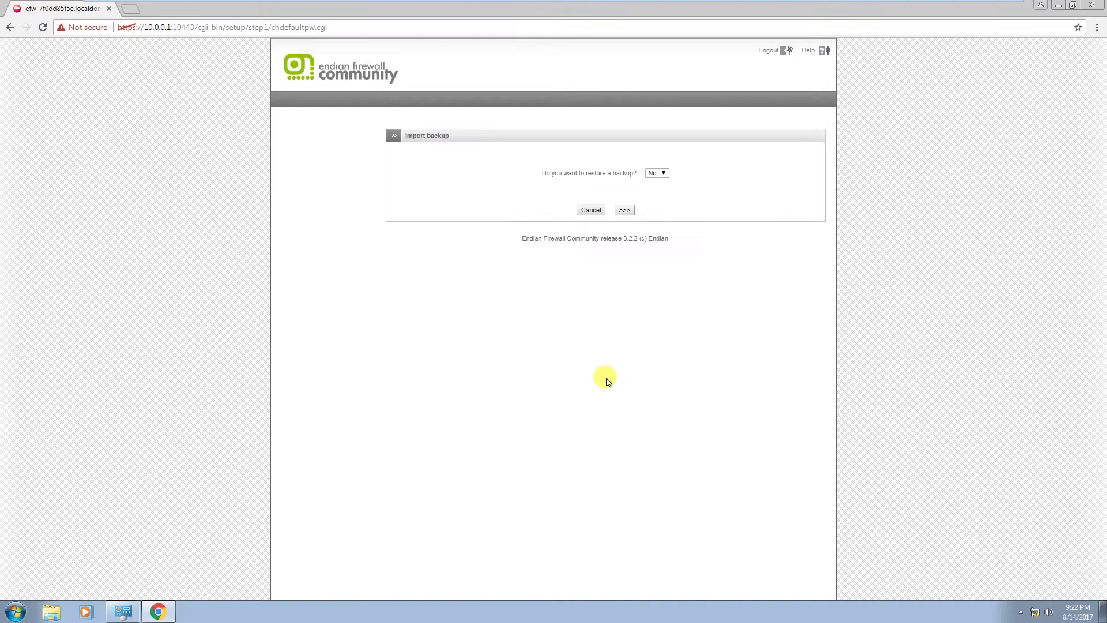
# Step: Continue without restoring a backup, and enter and confirm the web frontend admin password and the SSH root password
pyautogui.click(625, 211)
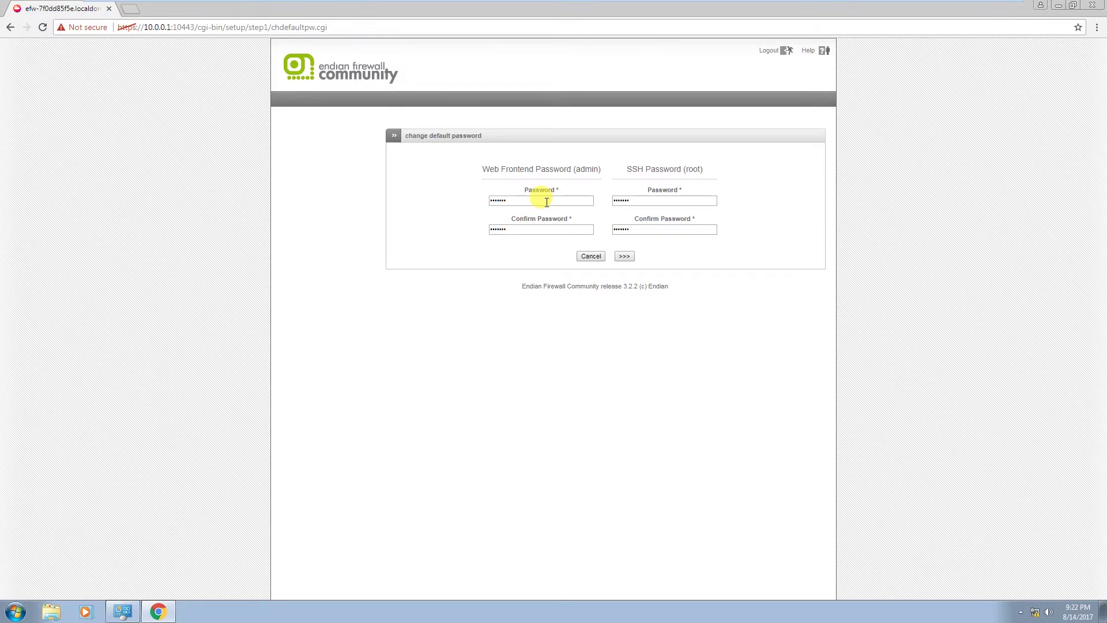
pyautogui.click(629, 257)
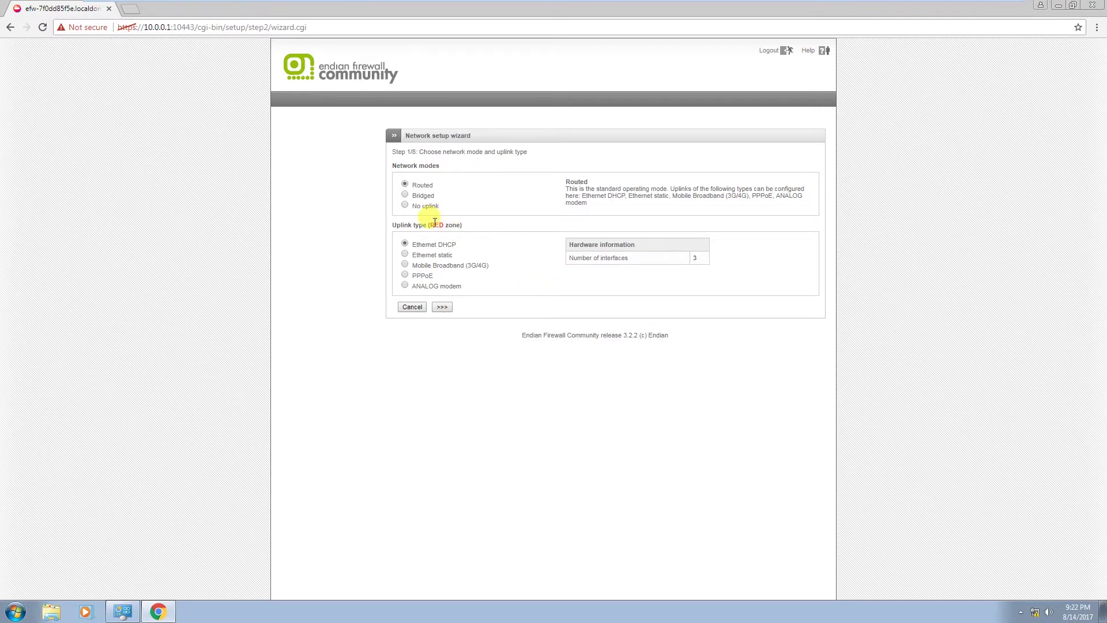
# Step: Use Routed network mode with an Ethernet DHCP uplink for the RED zone, and select NONE for additional network zones
pyautogui.moveTo(391, 226); pyautogui.dragTo(469, 226)
pyautogui.click(470, 227)
pyautogui.click(442, 308)
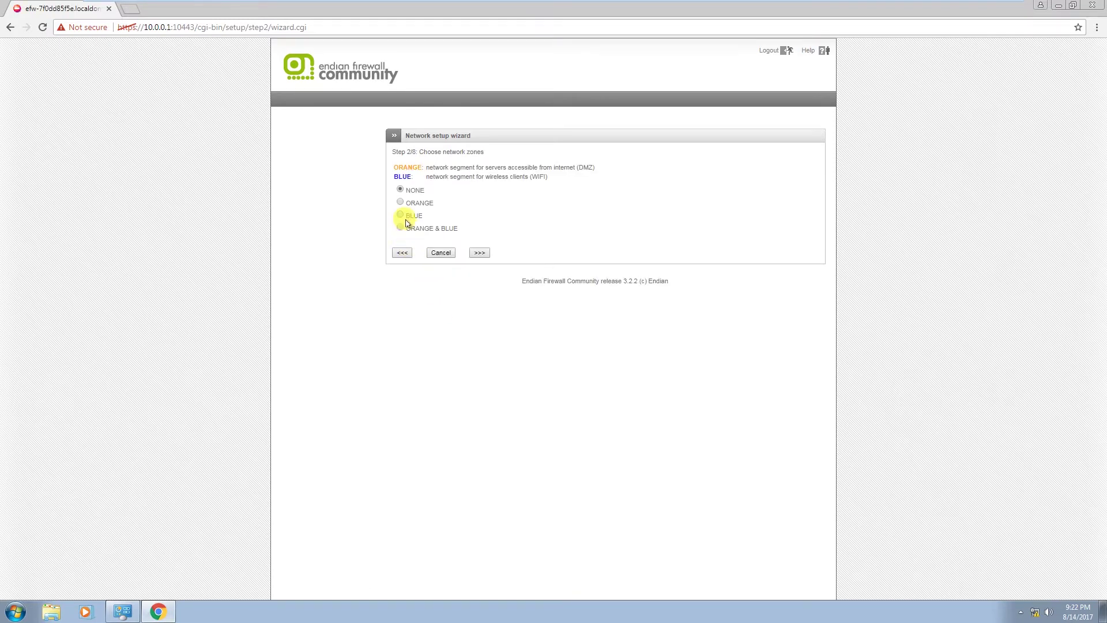
pyautogui.click(479, 253)
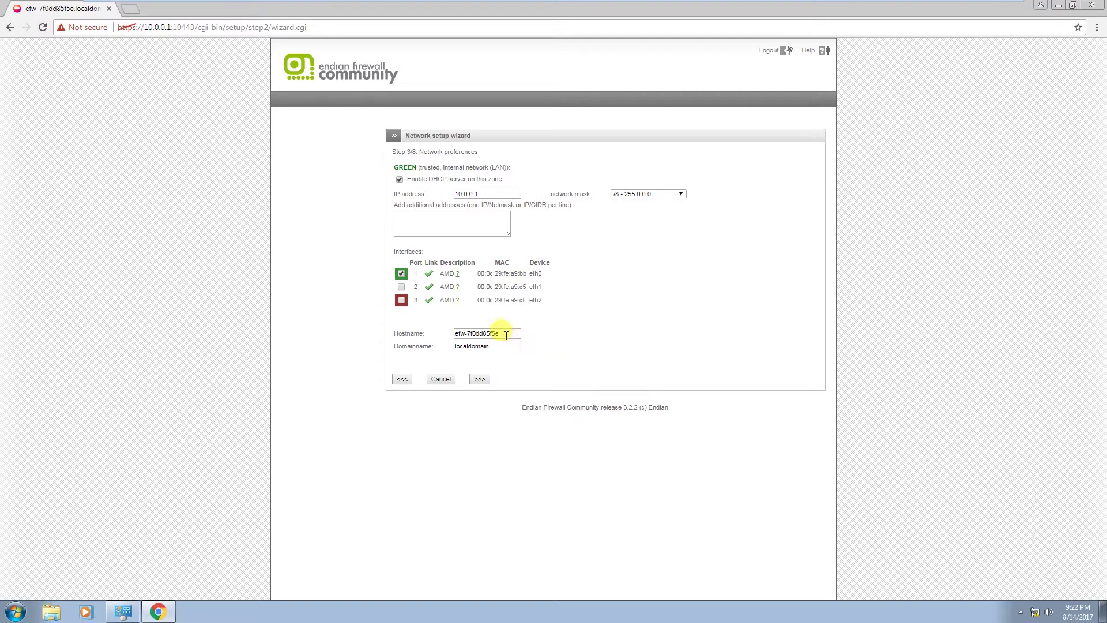
# Step: Set the hostname to efw-test and assign port 3 (eth2) to the RED interface with automatic DNS
pyautogui.moveTo(500, 334); pyautogui.dragTo(469, 334)
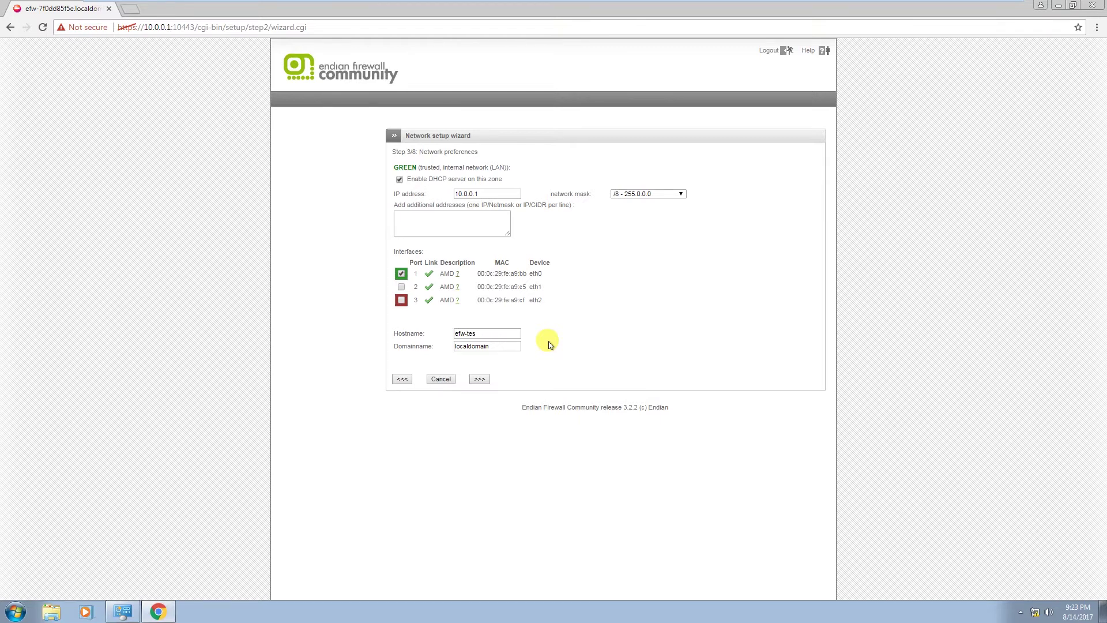
pyautogui.click(479, 379)
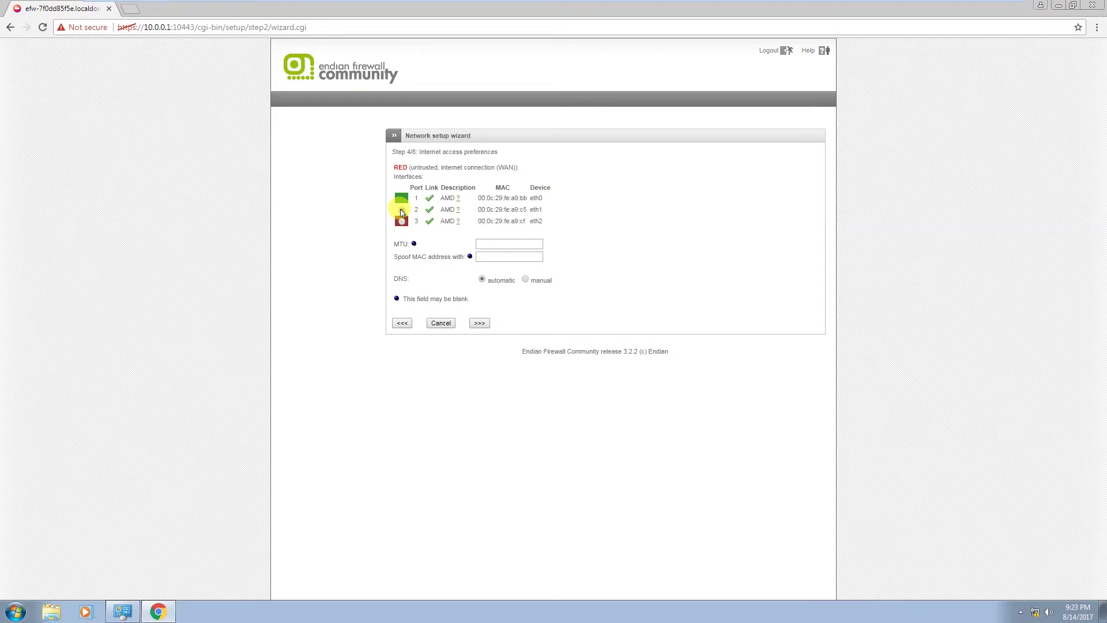
pyautogui.click(402, 222)
pyautogui.click(479, 324)
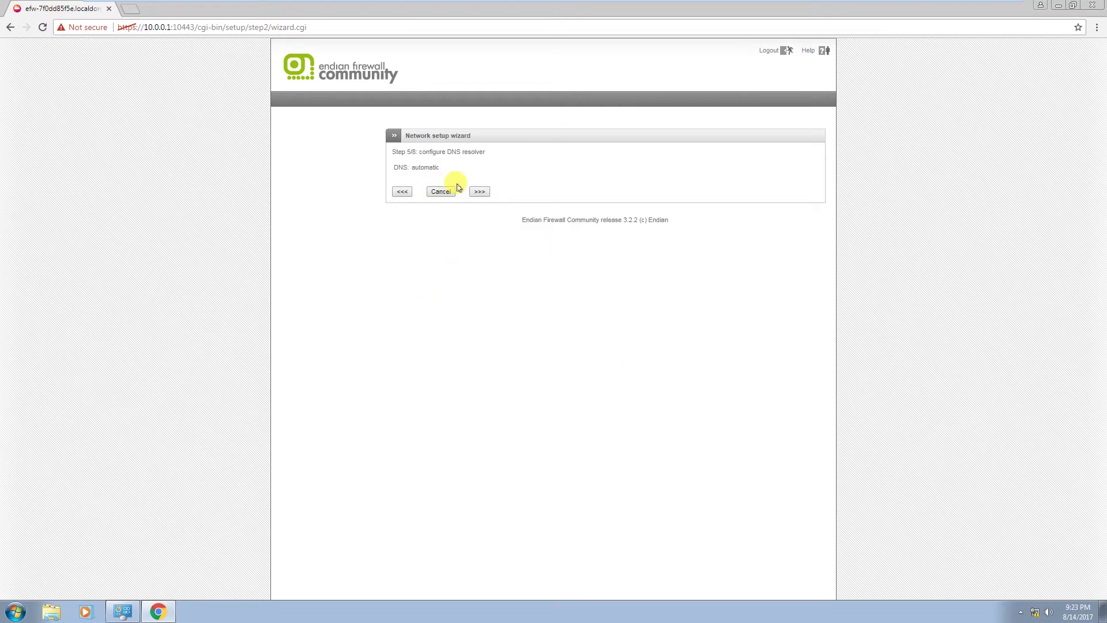
# Step: Accept the DNS resolver page, leave the admin mail fields blank, and apply the network configuration
pyautogui.click(478, 191)
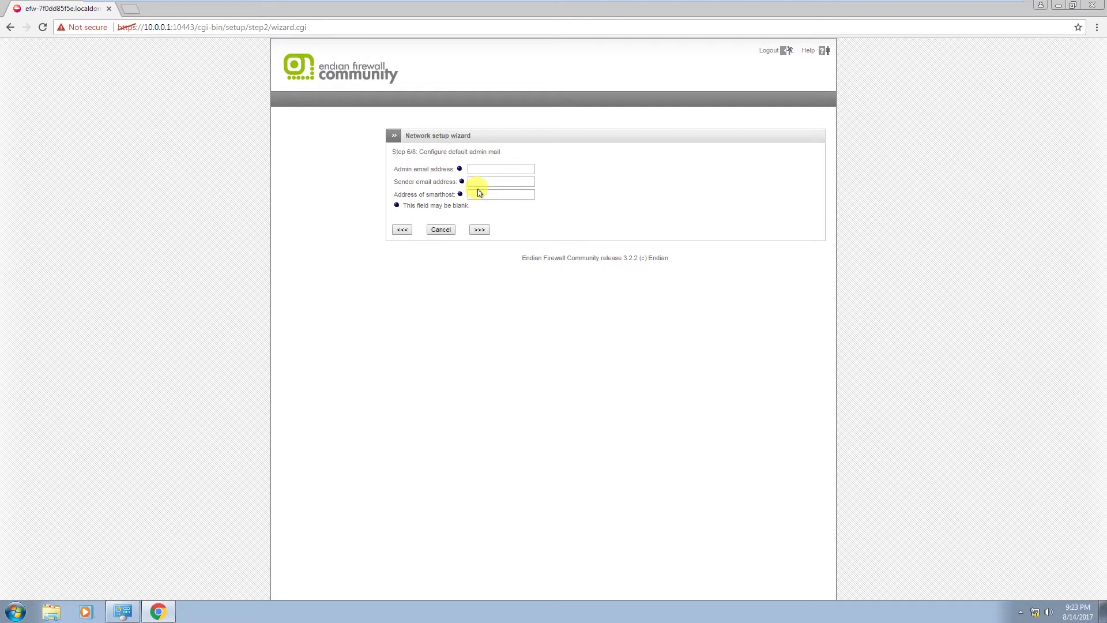
pyautogui.click(480, 229)
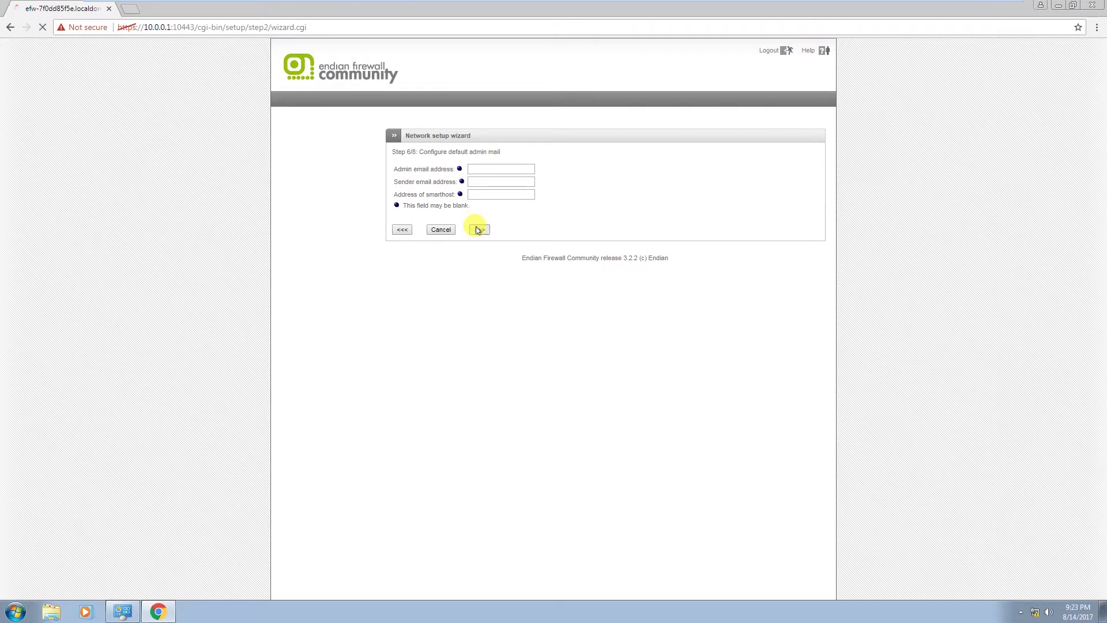
pyautogui.click(492, 208)
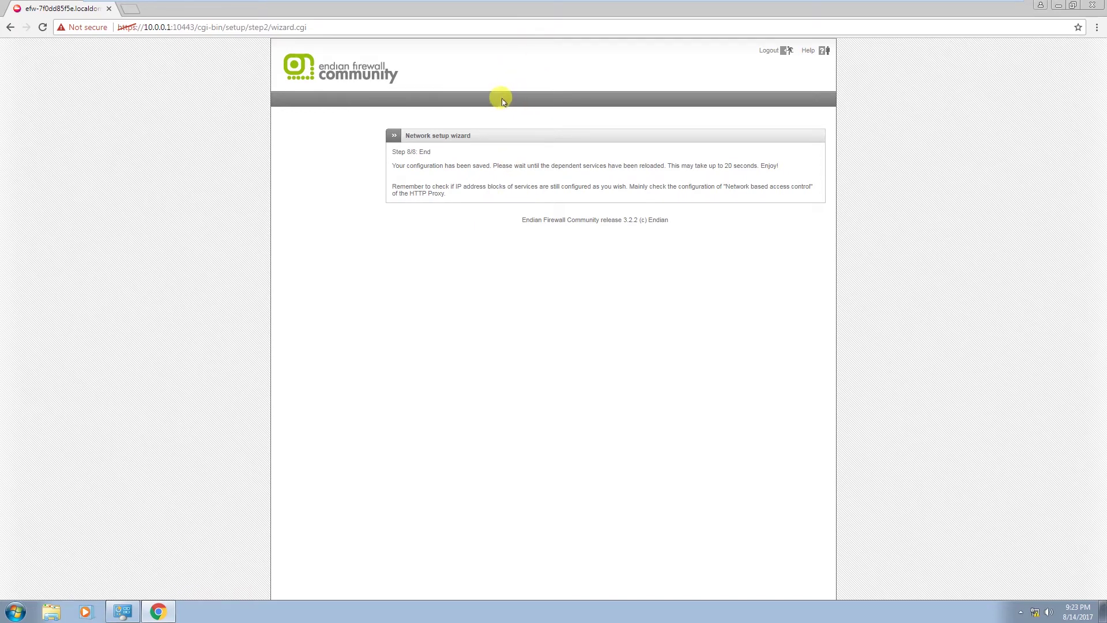
# Step: Reopen the firewall's web interface at 10.0.0.1 and skip the registration by declining updates
pyautogui.click(341, 26)
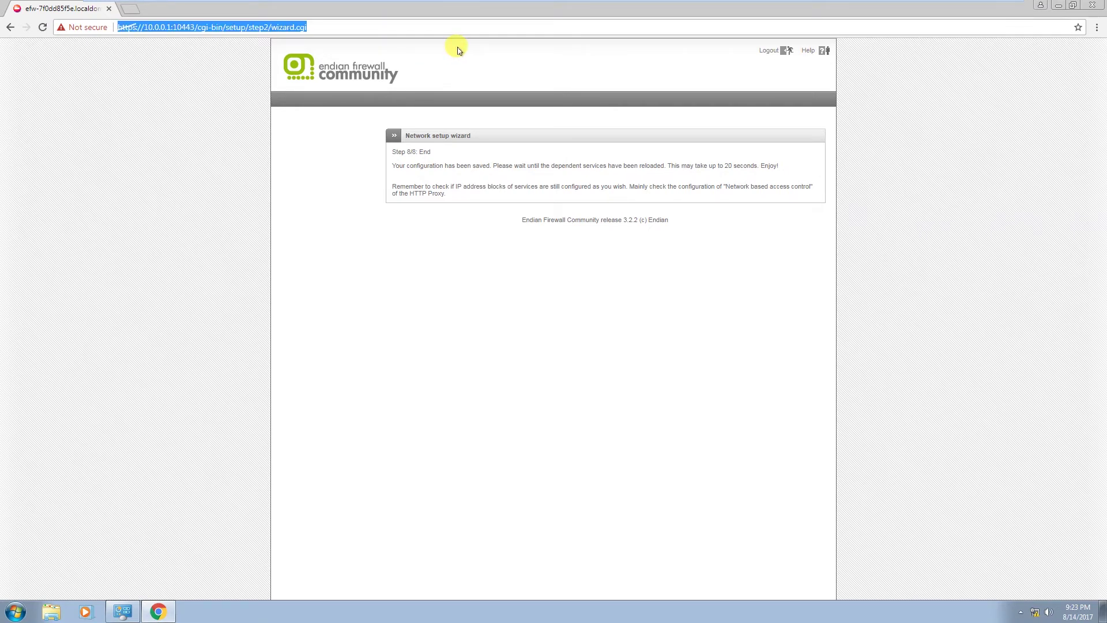
pyautogui.write('10.')
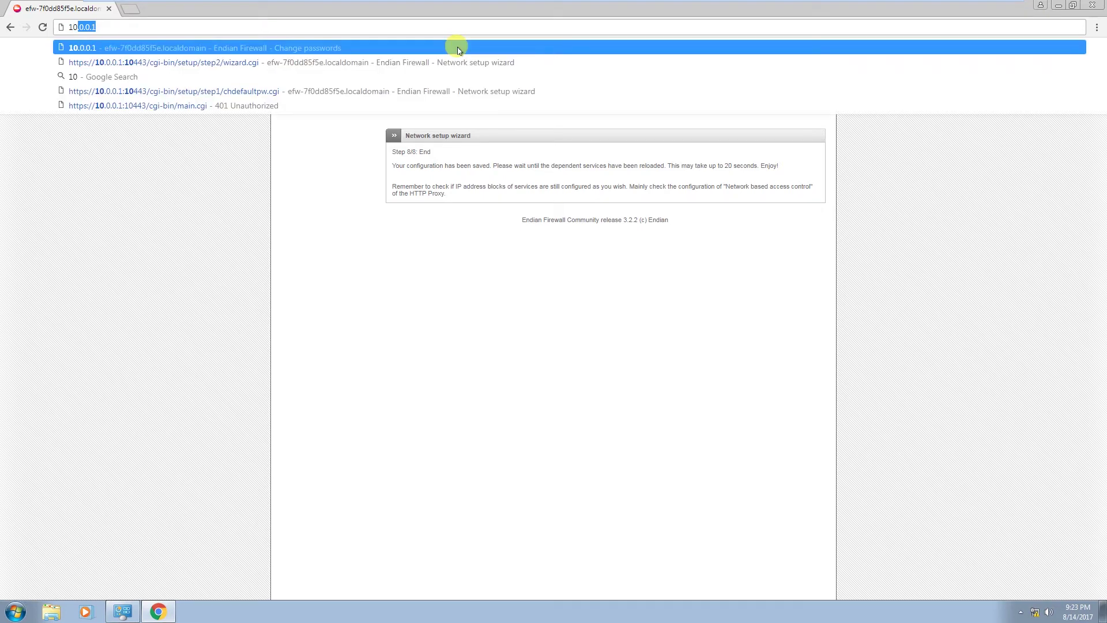
pyautogui.write('0.0.1')
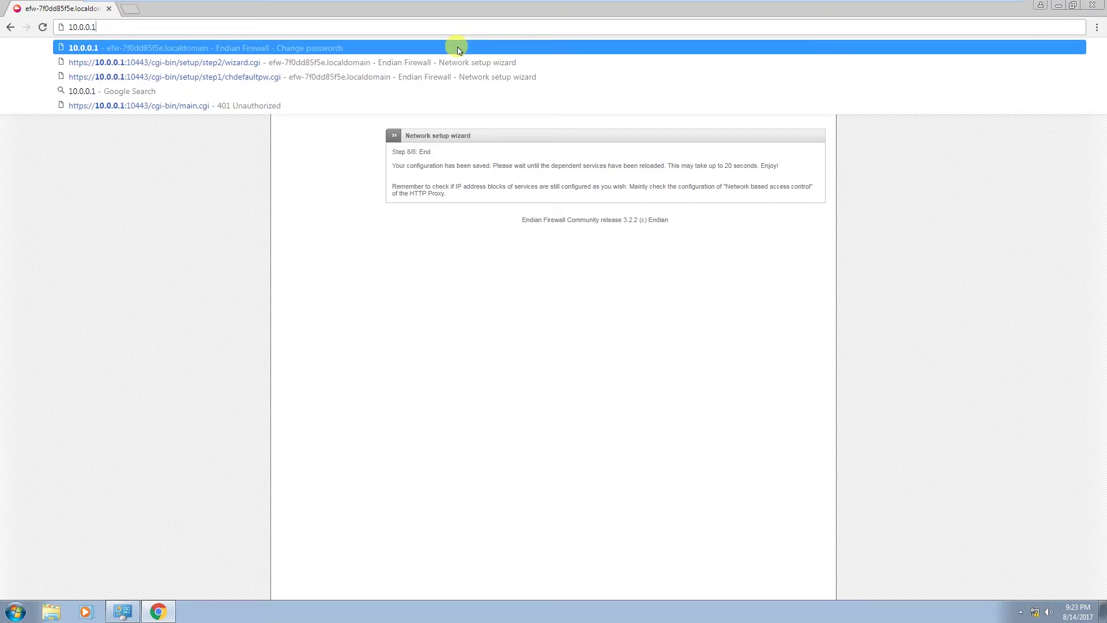
pyautogui.press('Return')
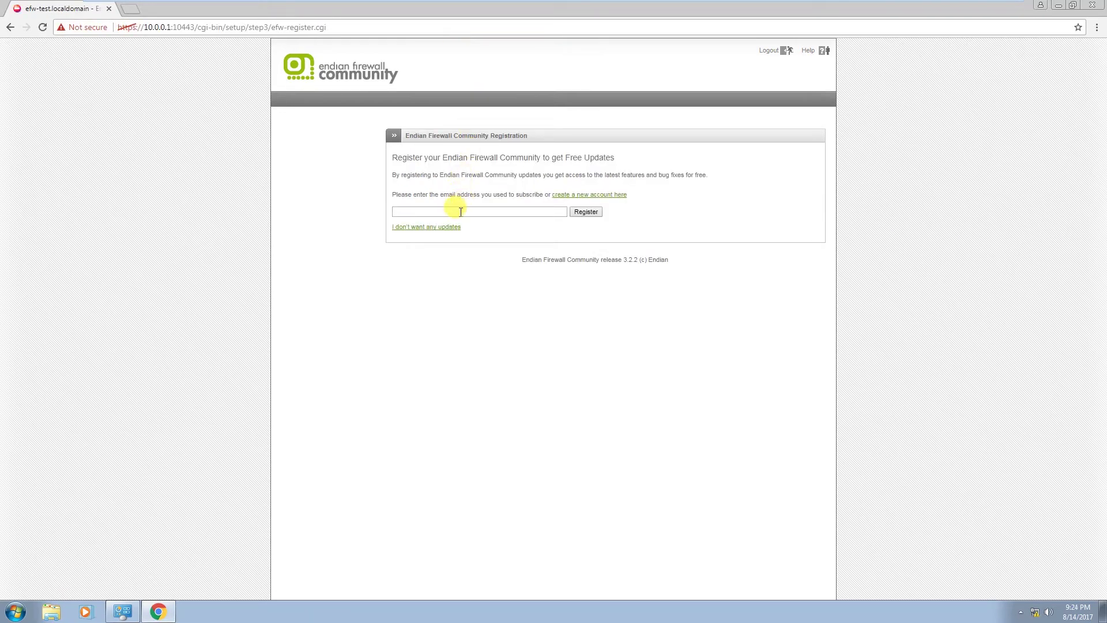
pyautogui.click(449, 228)
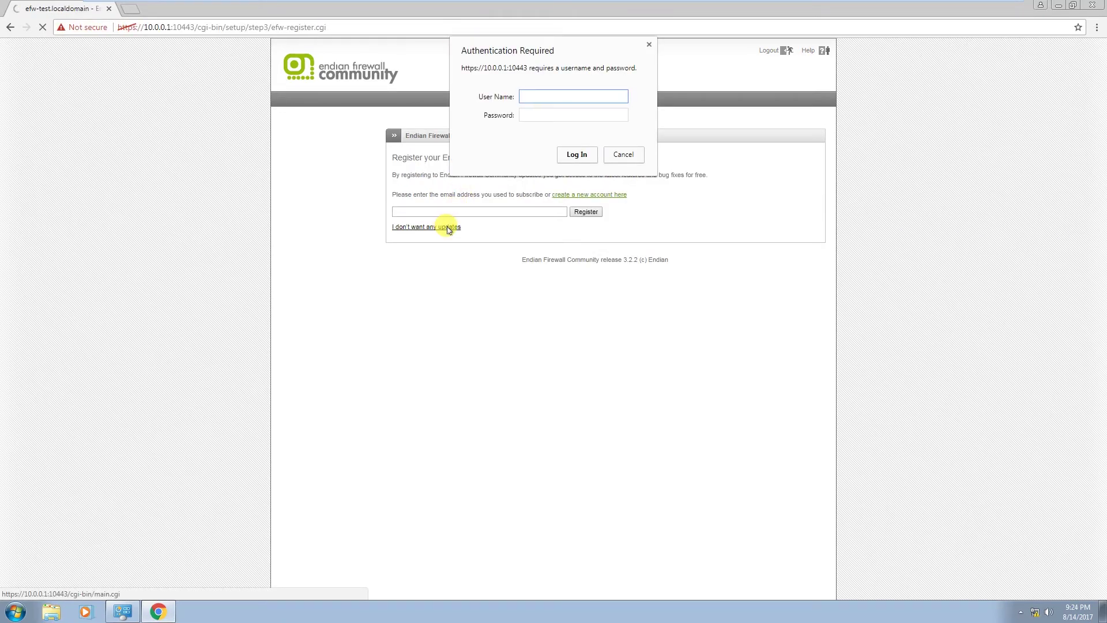
# Step: Log in to the firewall with the user name admin and the account password
pyautogui.write('admin')
pyautogui.press('Tab')
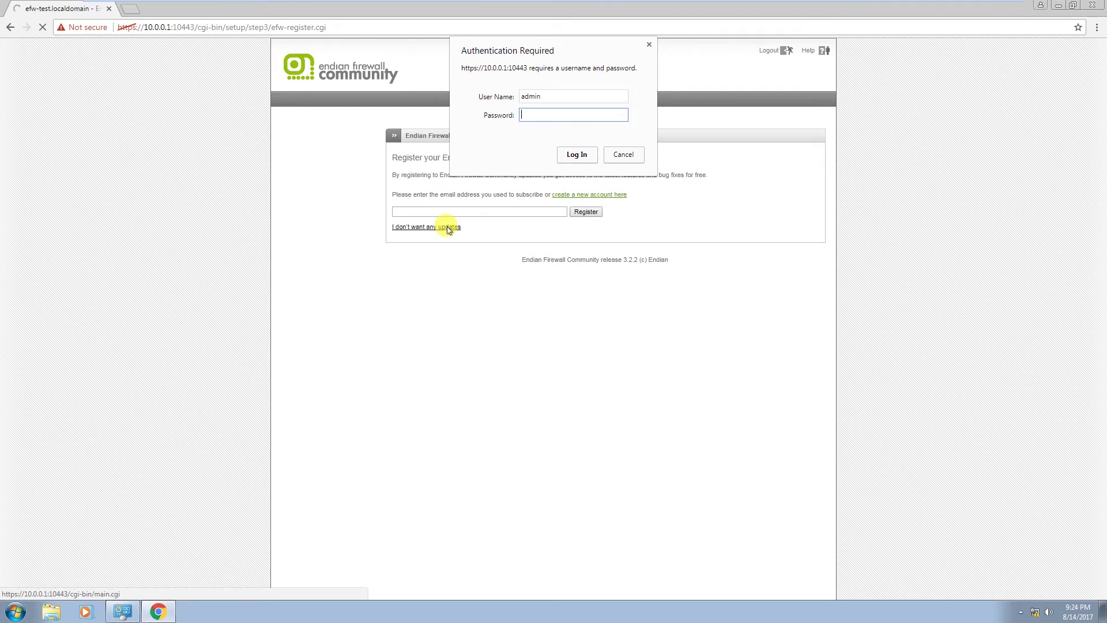
pyautogui.write('*******')
pyautogui.press('Return')
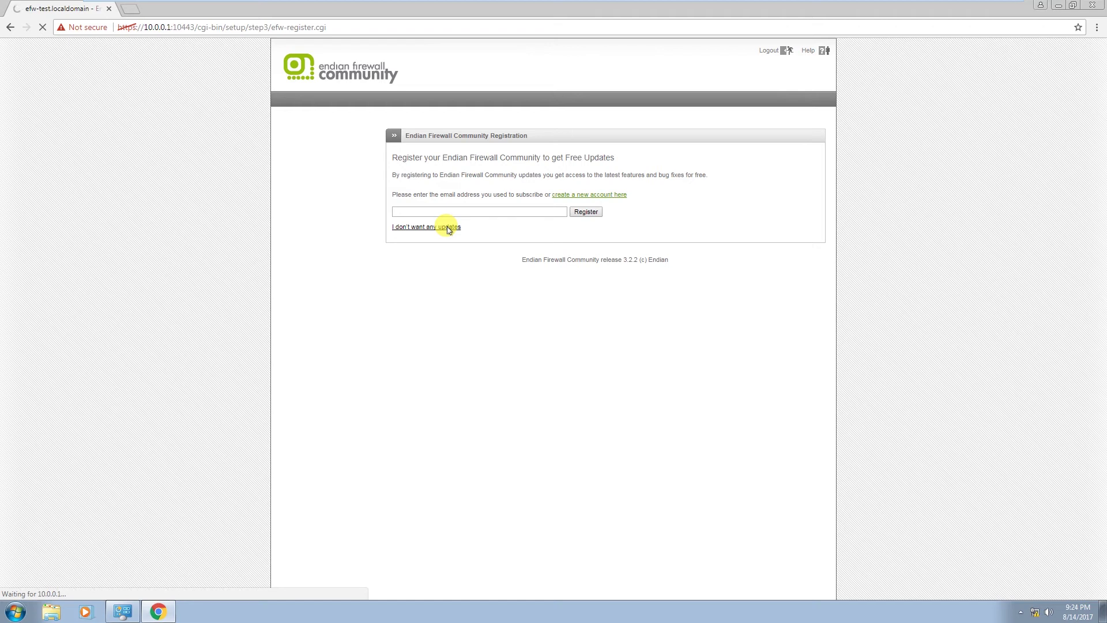